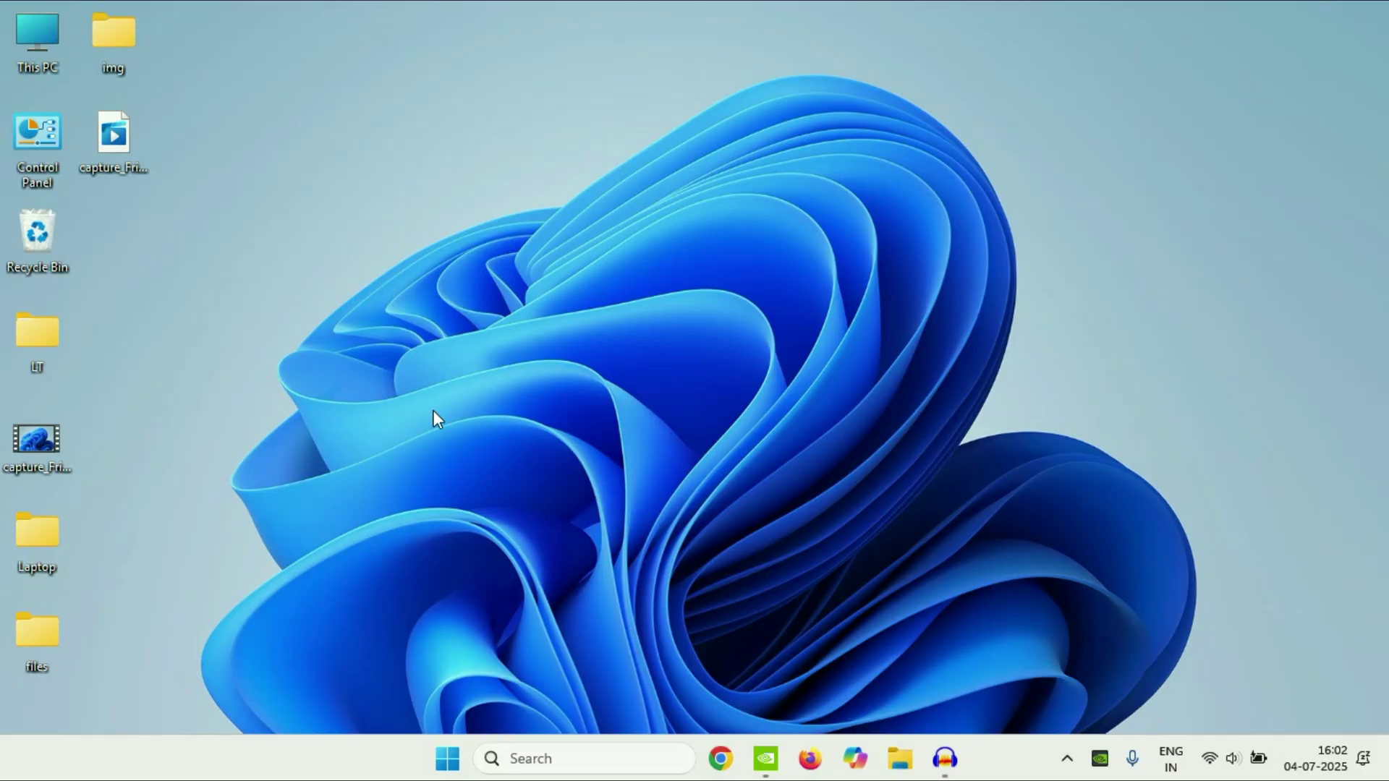
Open Task Manager and filter the process list by 'nvi'.
{"action": "key", "text": "ctrl+shift+Escape"}
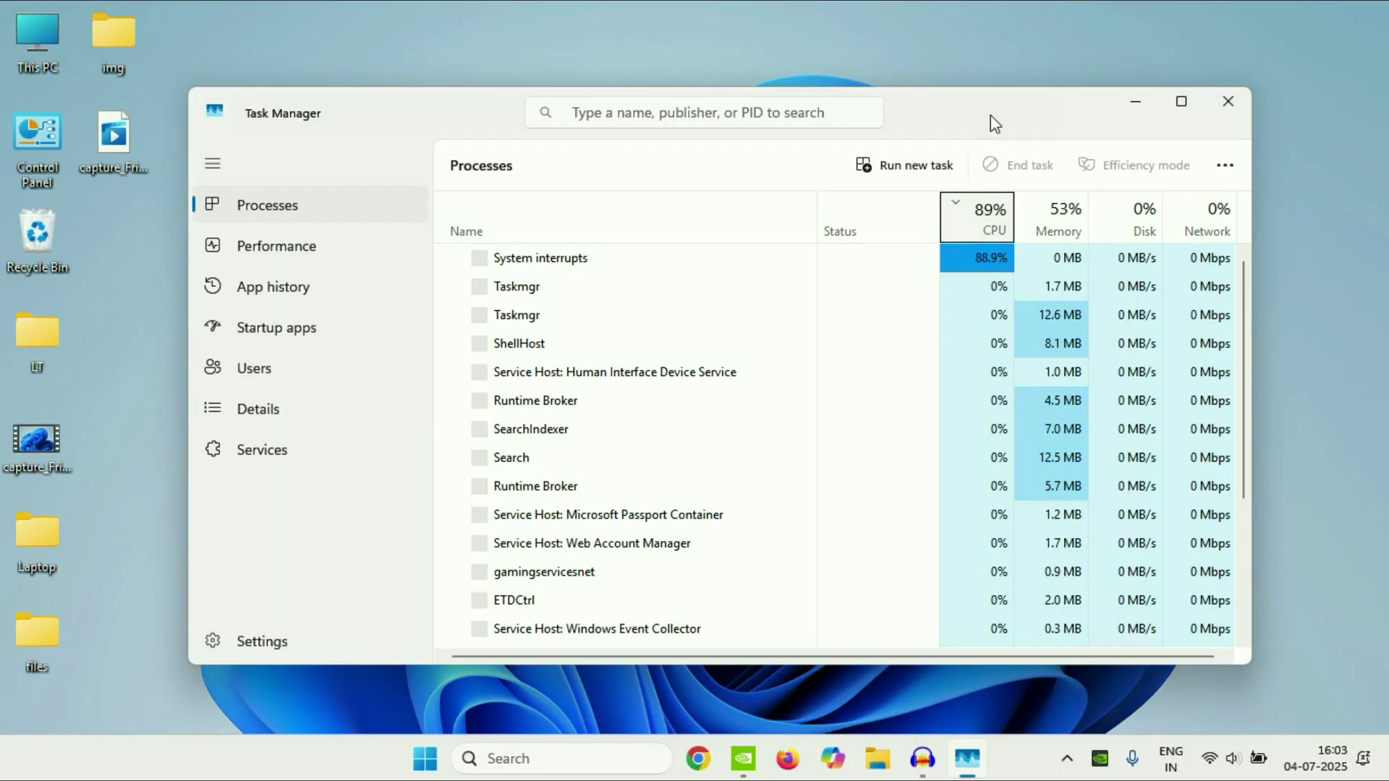
{"action": "left_click_drag", "start_coordinate": [992, 115], "coordinate": [1000, 182]}
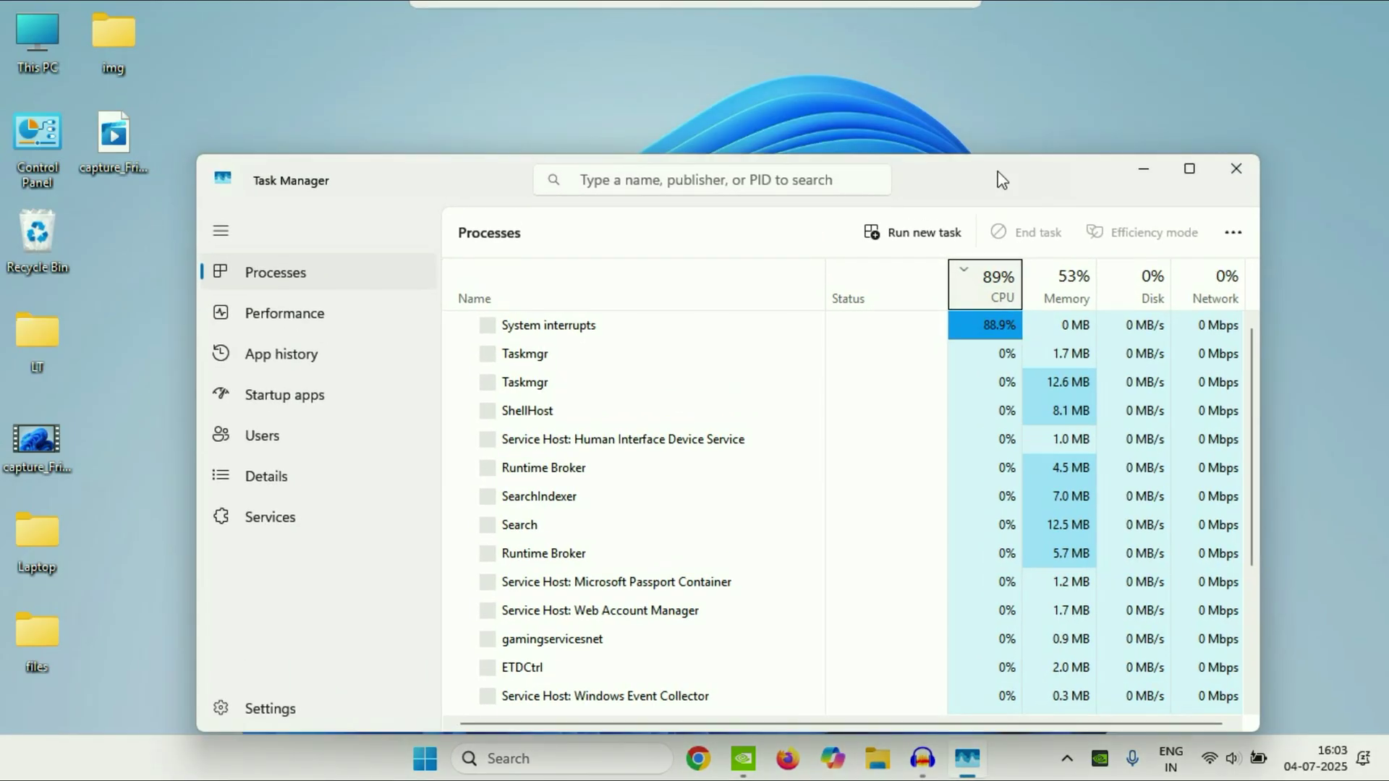
{"action": "left_click", "coordinate": [660, 185]}
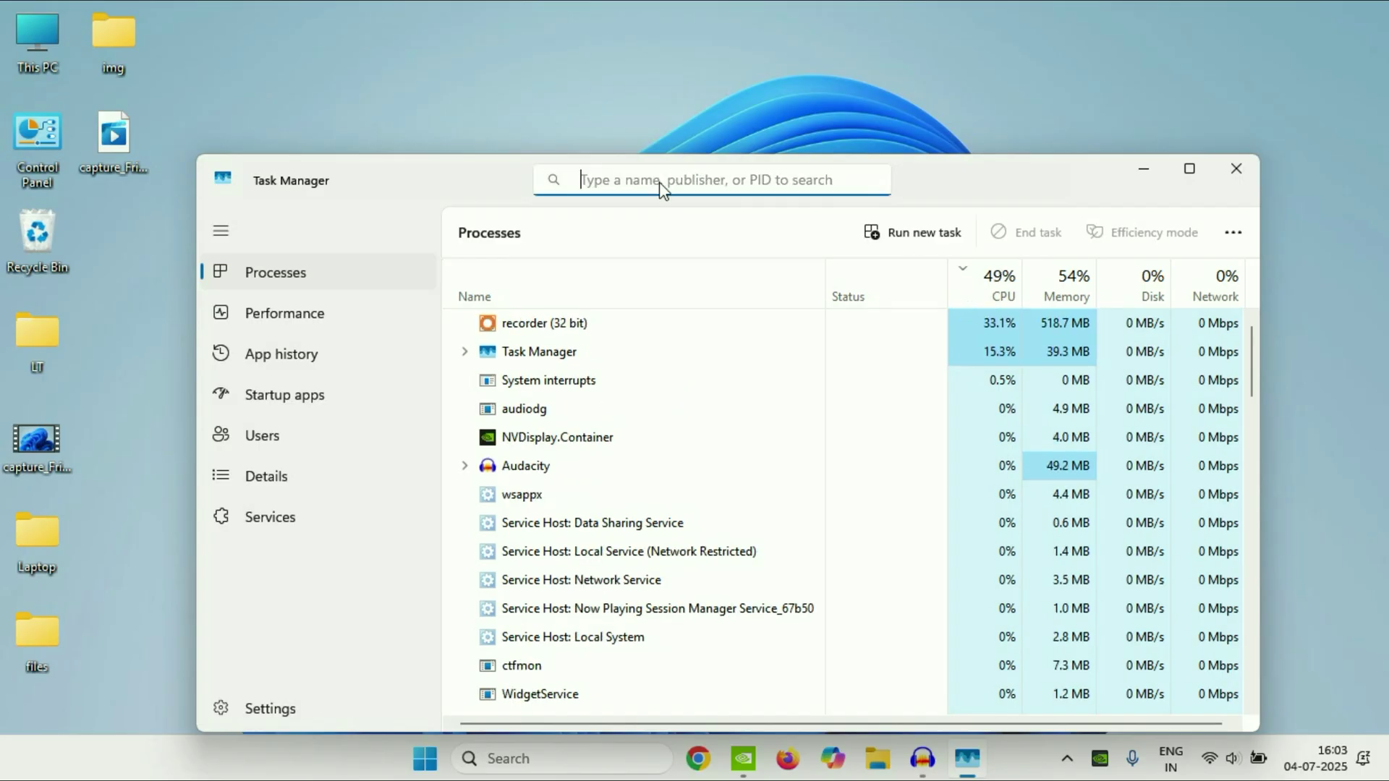
{"action": "type", "text": "nv"}
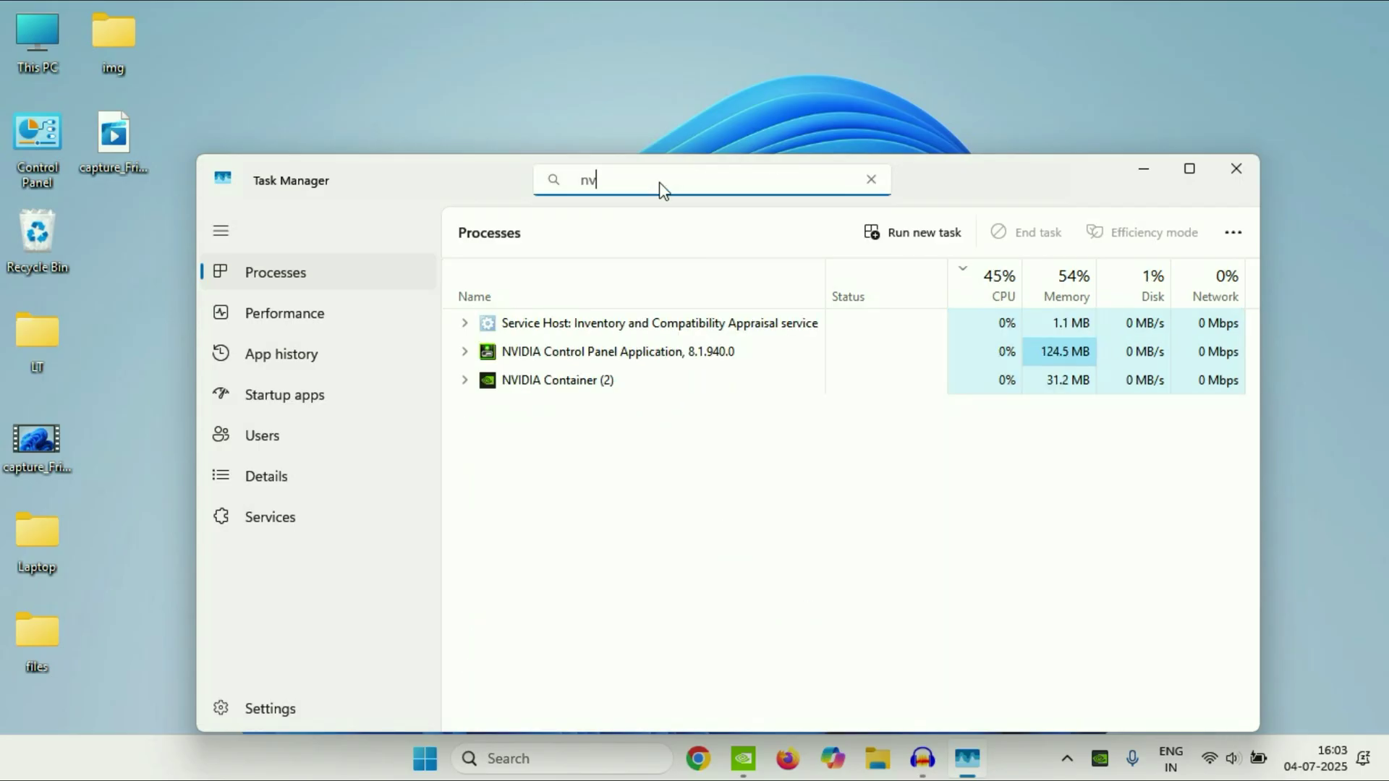
{"action": "type", "text": "i"}
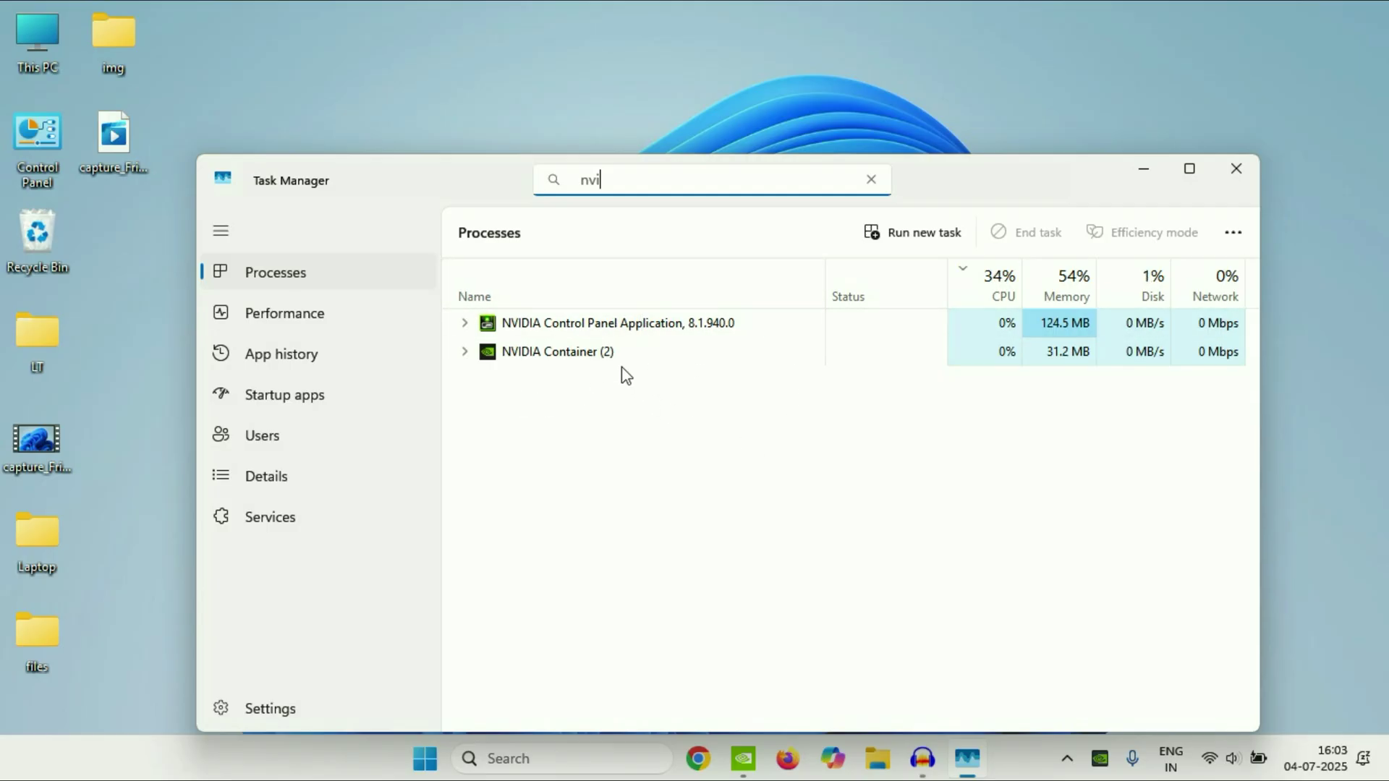
End the NVIDIA Control Panel and NVIDIA Container processes, then close Task Manager.
{"action": "left_click", "coordinate": [664, 334]}
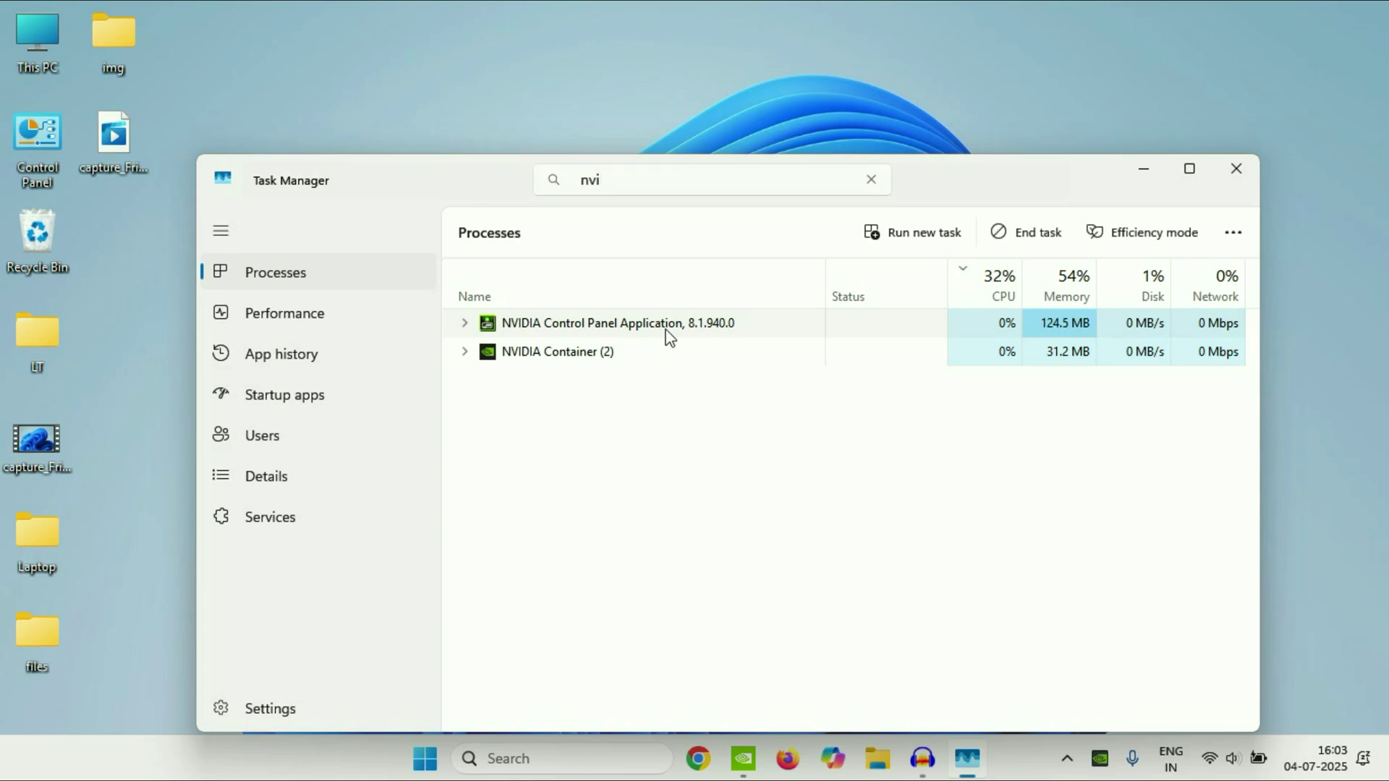
{"action": "left_click", "coordinate": [1033, 238]}
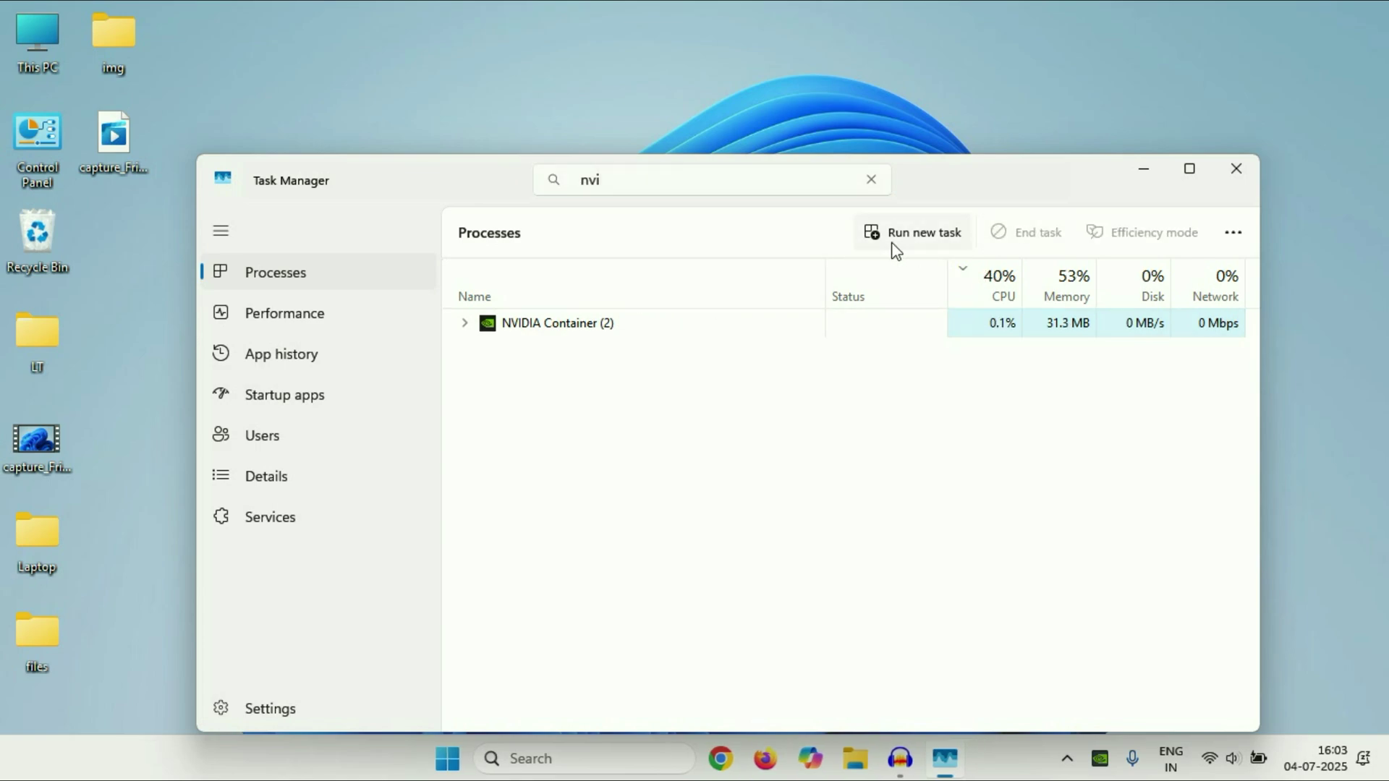
{"action": "left_click", "coordinate": [574, 328]}
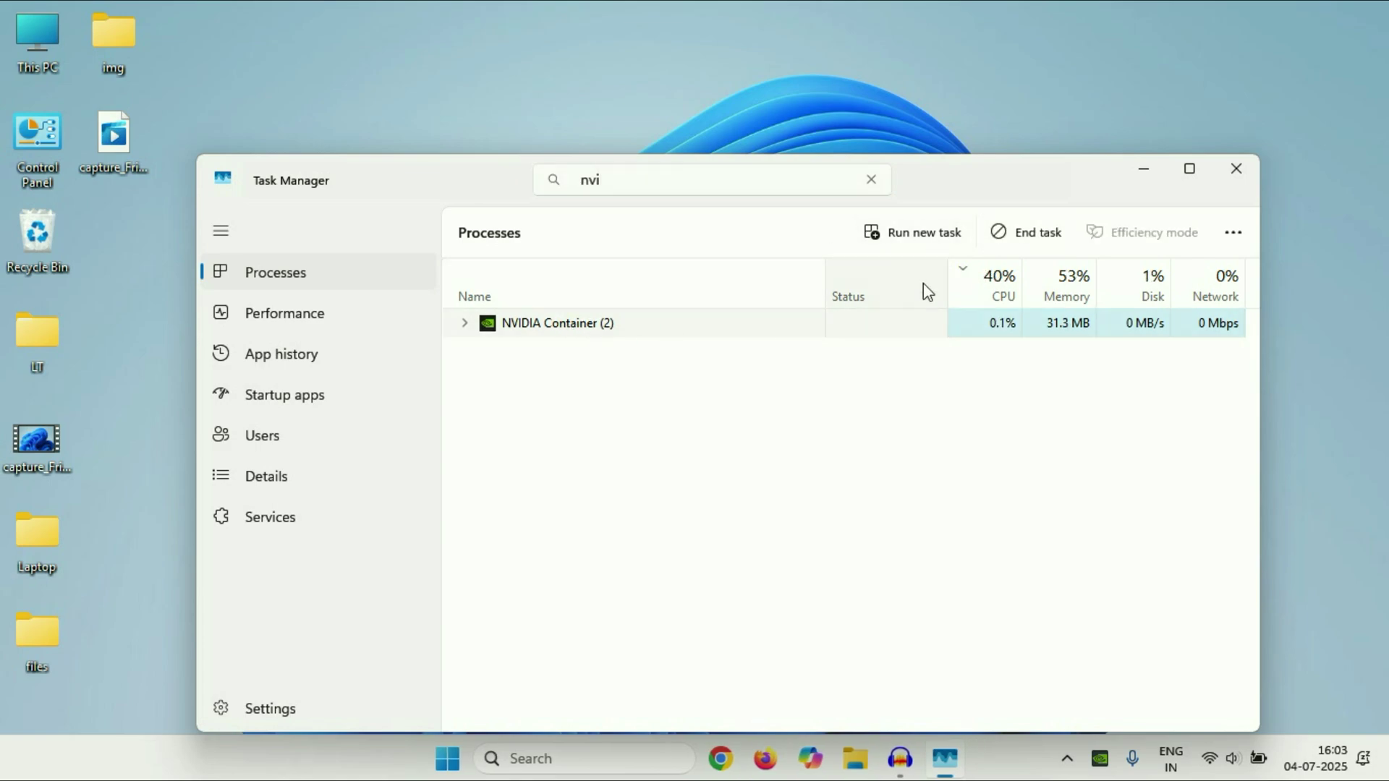
{"action": "left_click", "coordinate": [1042, 238]}
{"action": "left_click", "coordinate": [1042, 232]}
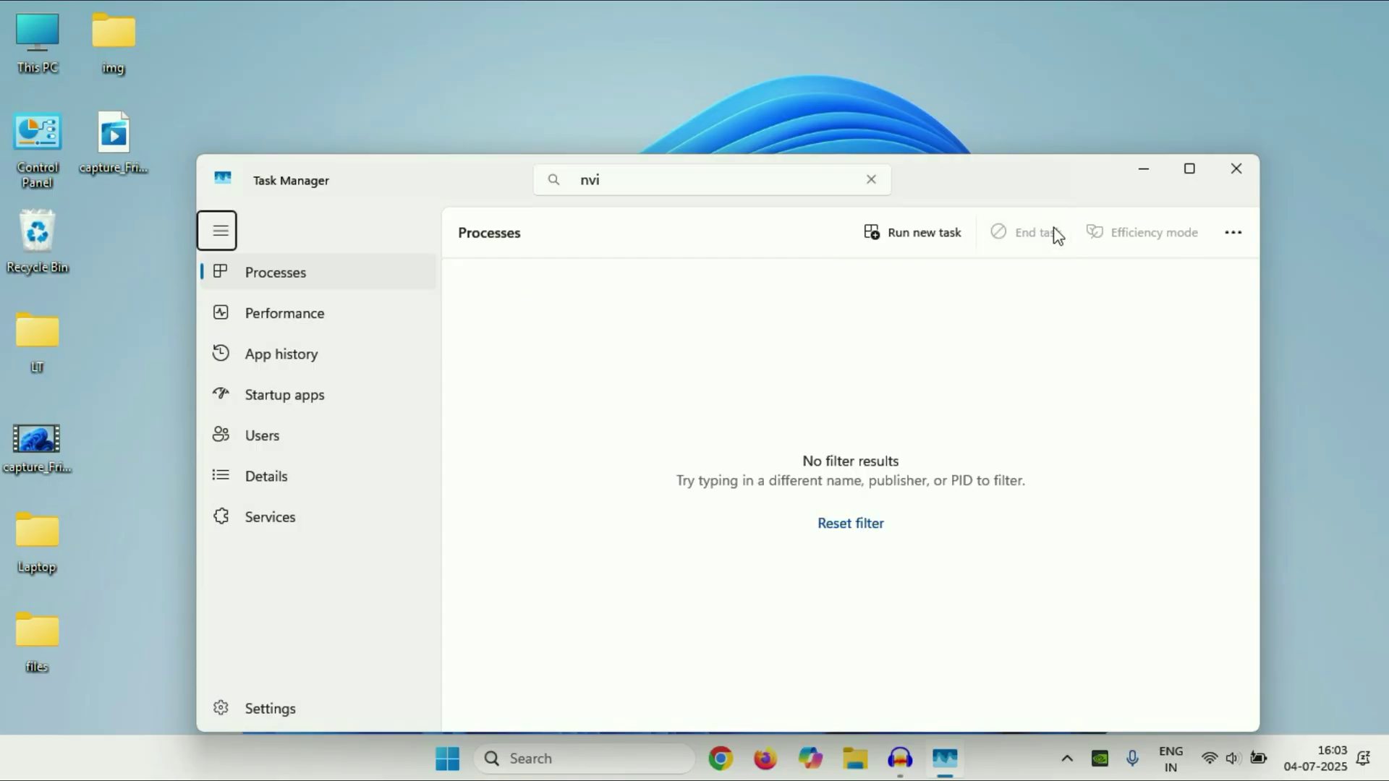
{"action": "left_click", "coordinate": [1236, 169]}
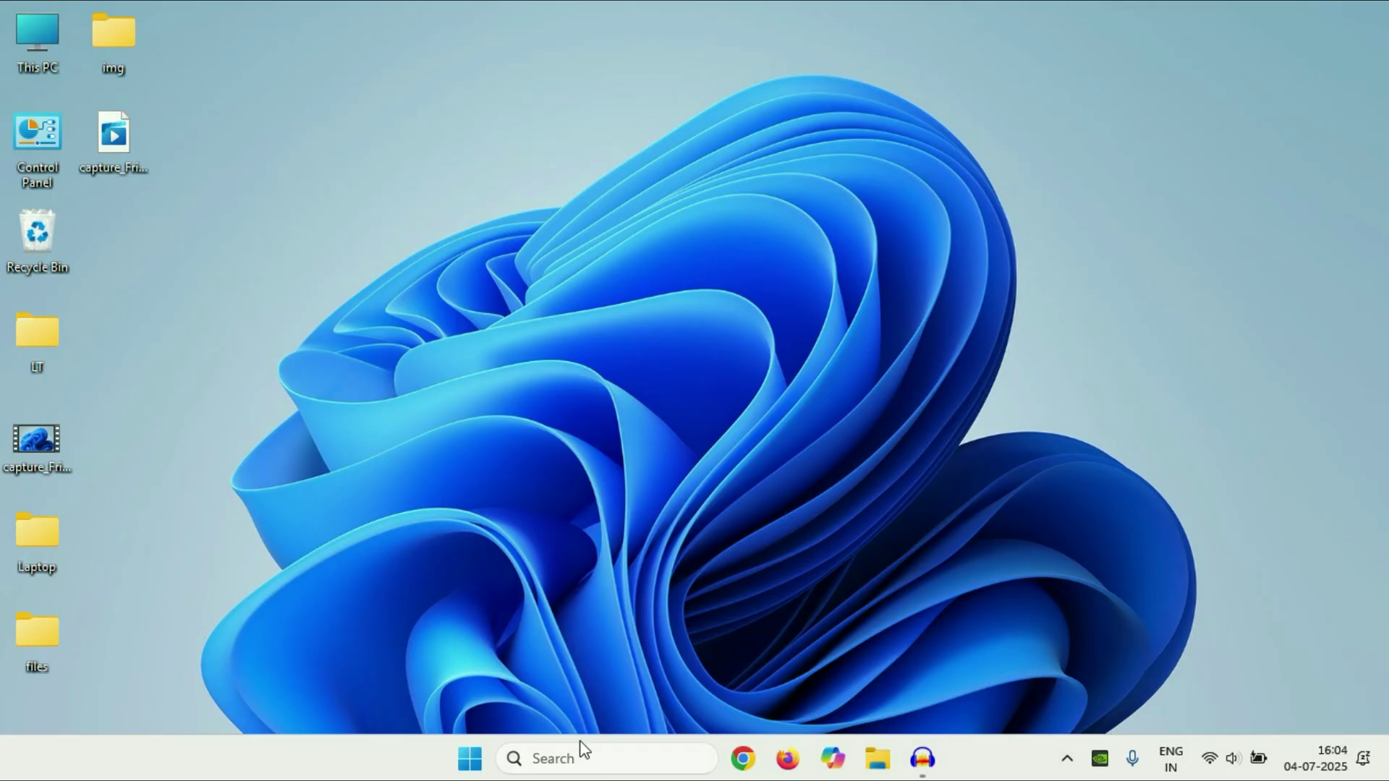
{"action": "left_click", "coordinate": [577, 760]}
{"action": "type", "text": "nv"}
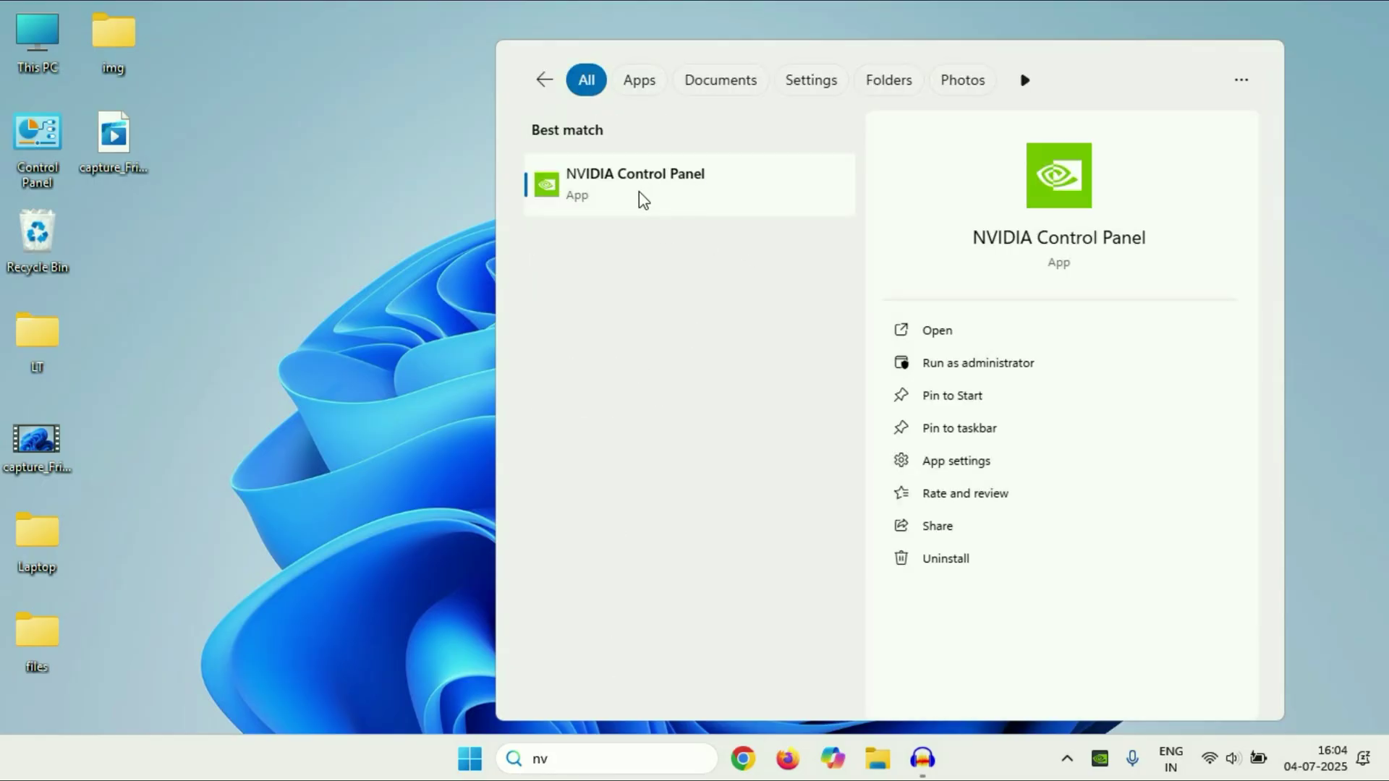
{"action": "right_click", "coordinate": [641, 197]}
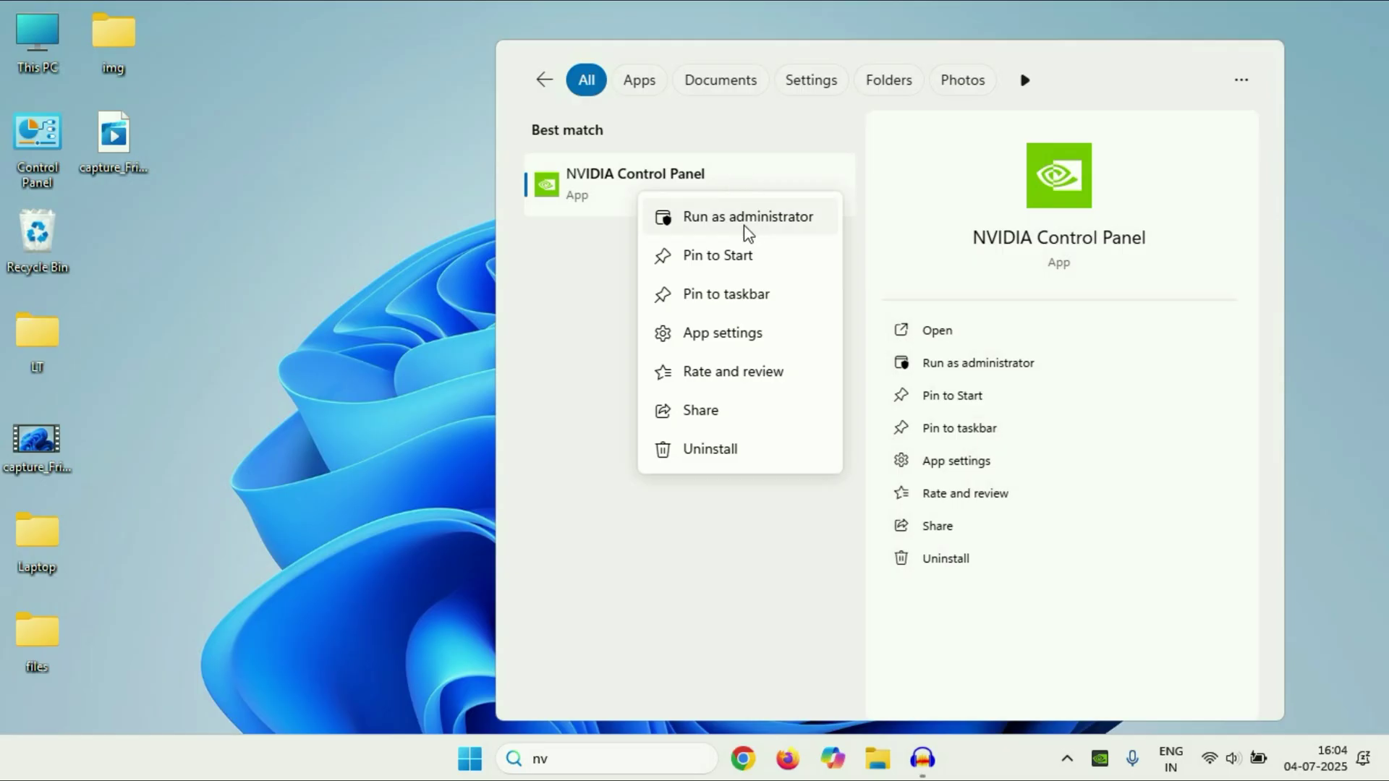
{"action": "left_click", "coordinate": [340, 318]}
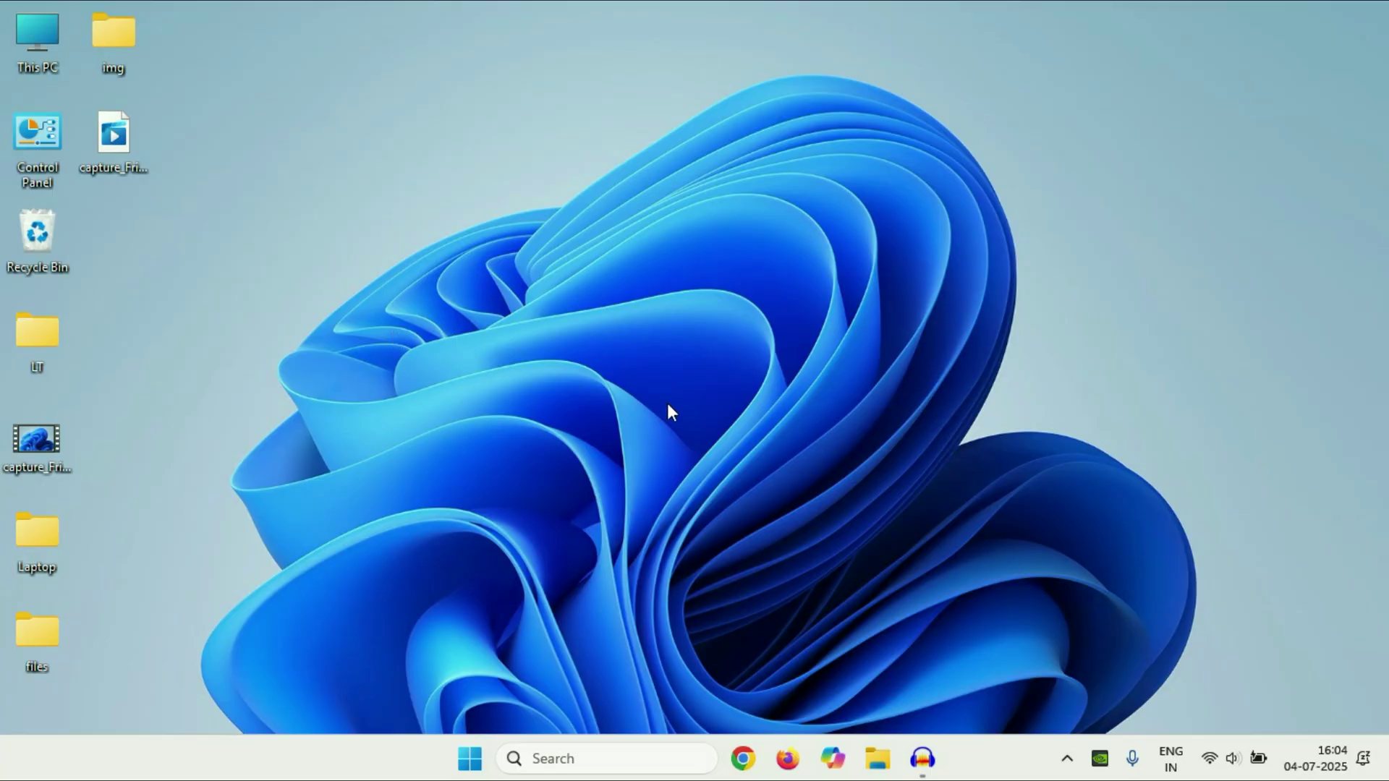
Launch services.msc from Run and select the NVIDIA Display Container LS service.
{"action": "key", "text": "super+r"}
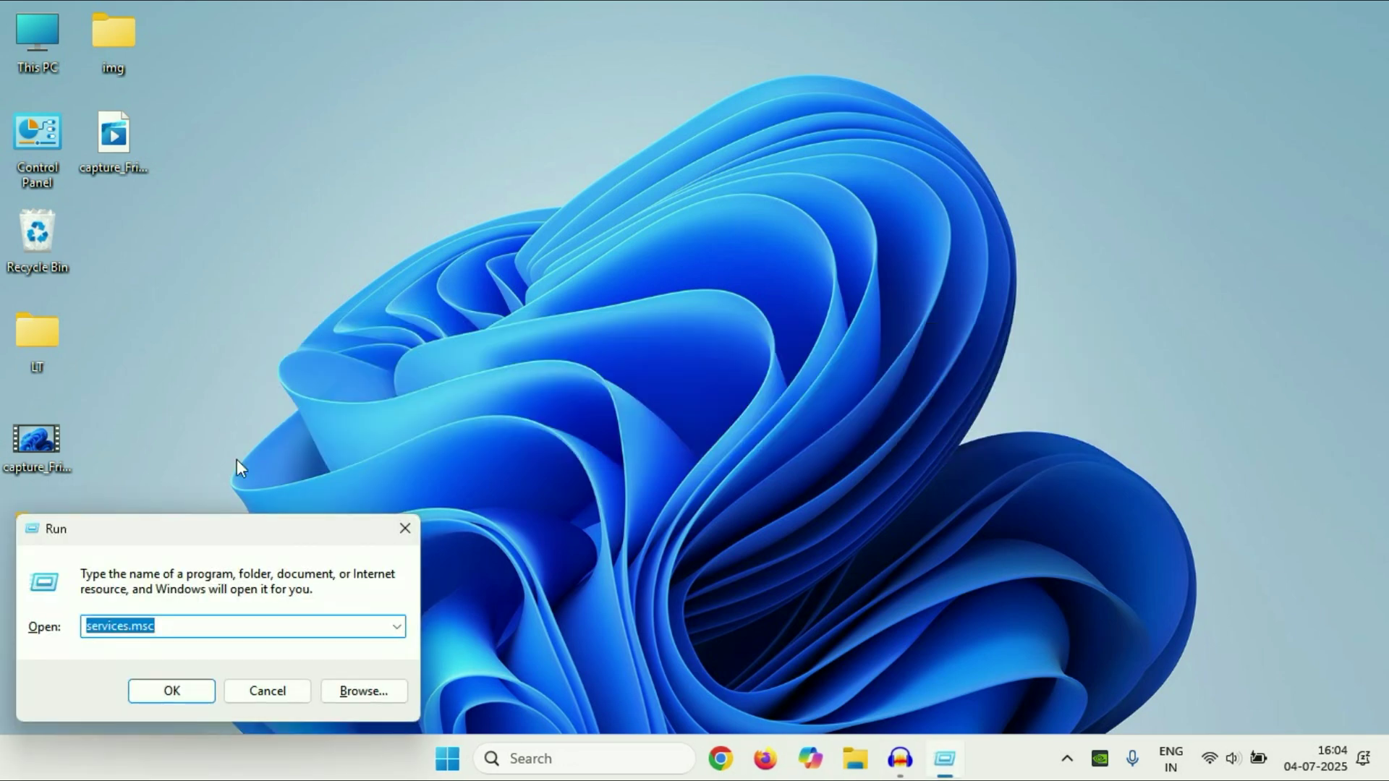
{"action": "left_click_drag", "start_coordinate": [201, 534], "coordinate": [695, 310]}
{"action": "left_click", "coordinate": [676, 407]}
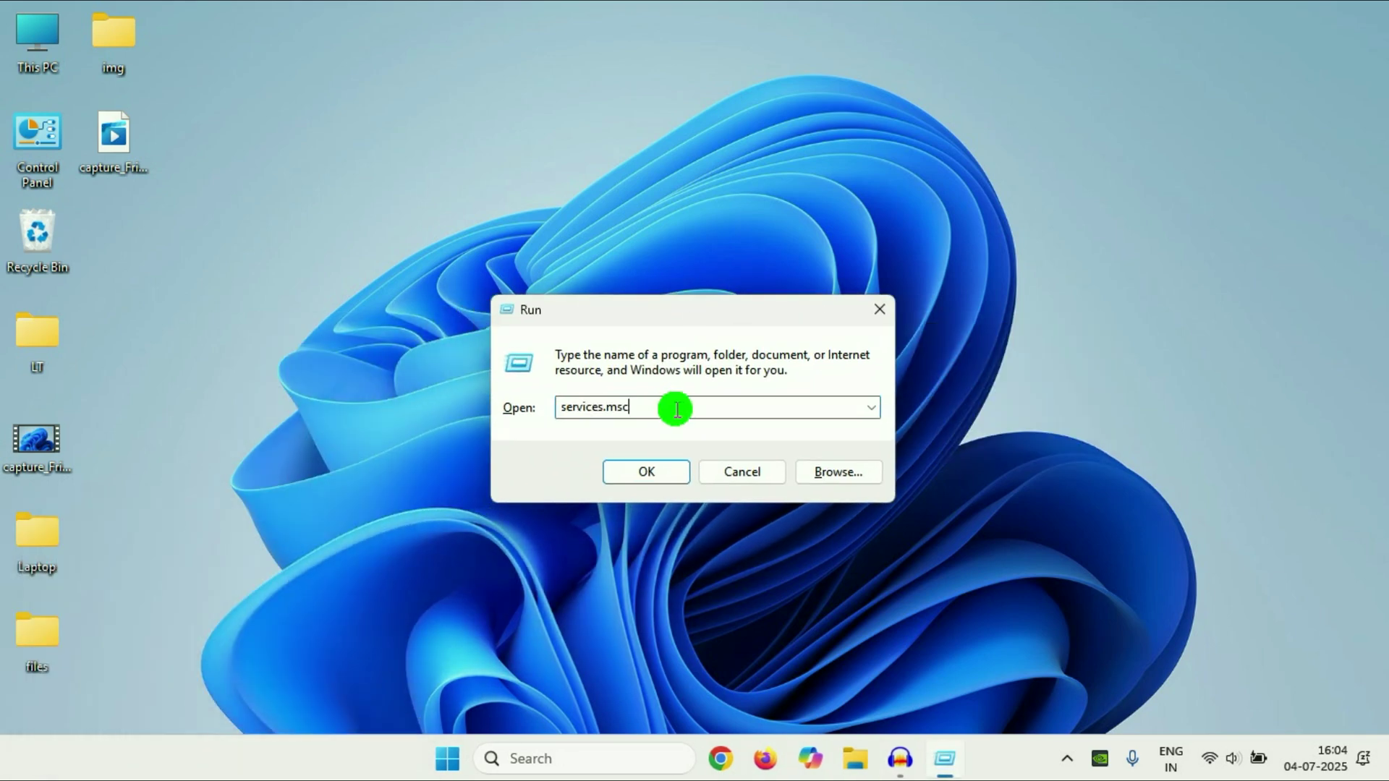
{"action": "left_click_drag", "start_coordinate": [683, 403], "coordinate": [505, 418]}
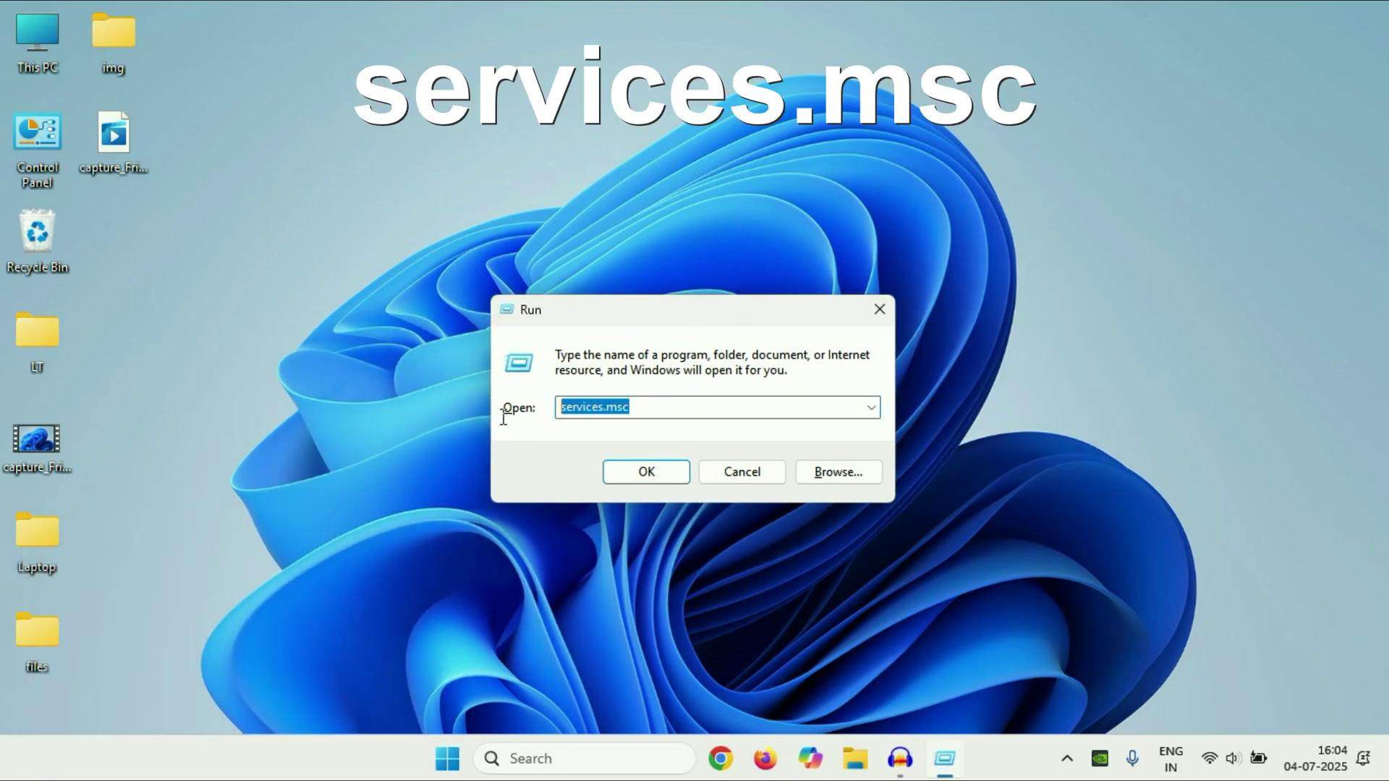
{"action": "left_click", "coordinate": [654, 478]}
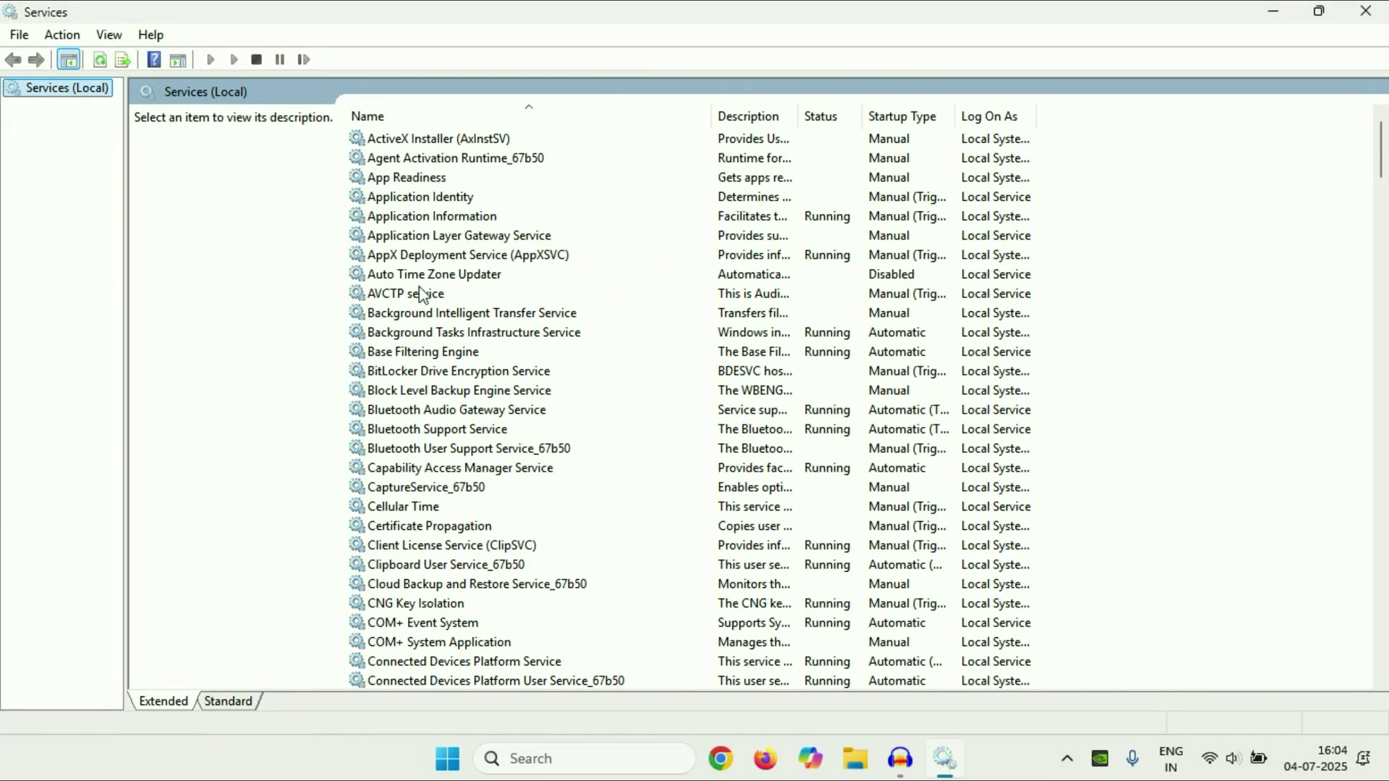
{"action": "left_click", "coordinate": [458, 410]}
{"action": "key", "text": "n"}
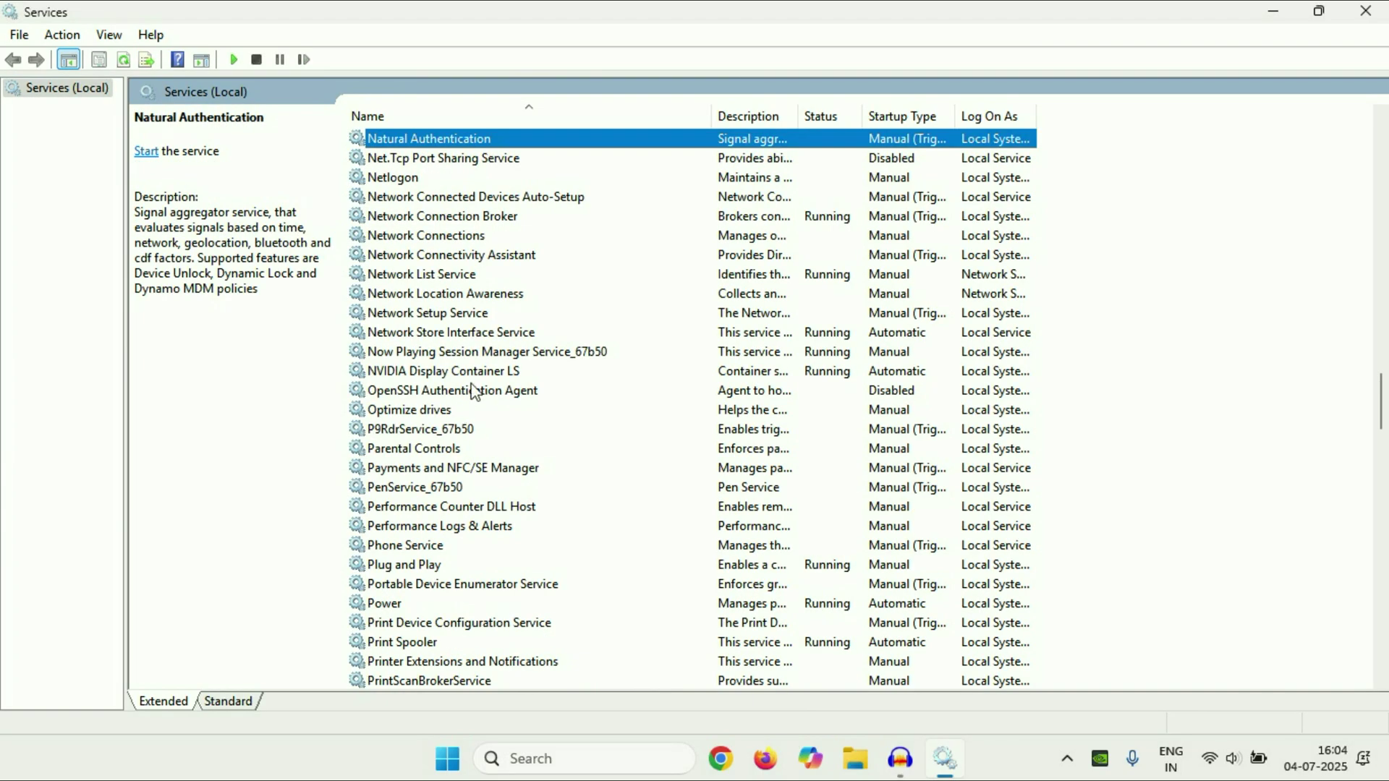
{"action": "left_click", "coordinate": [383, 376]}
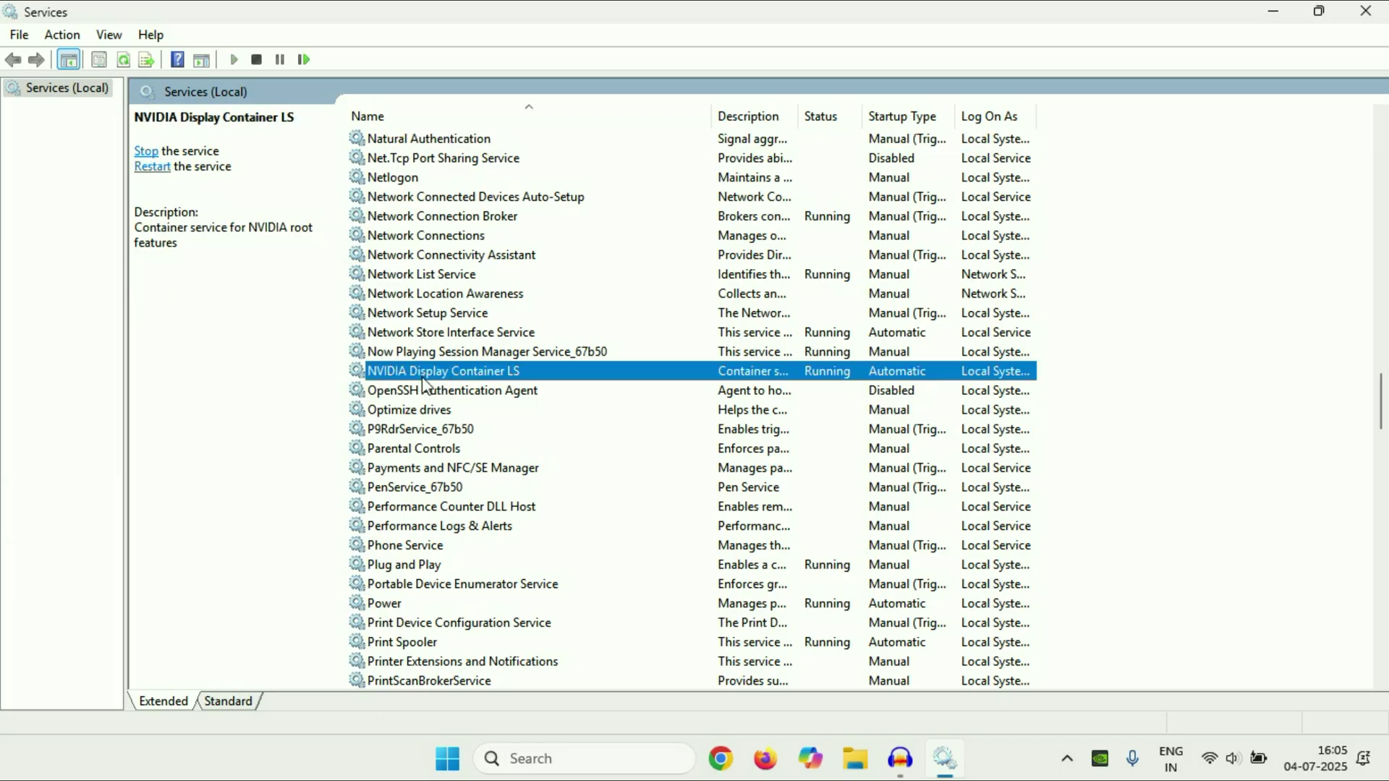
Set the NVIDIA Display Container LS startup type to Automatic and apply it.
{"action": "right_click", "coordinate": [523, 374]}
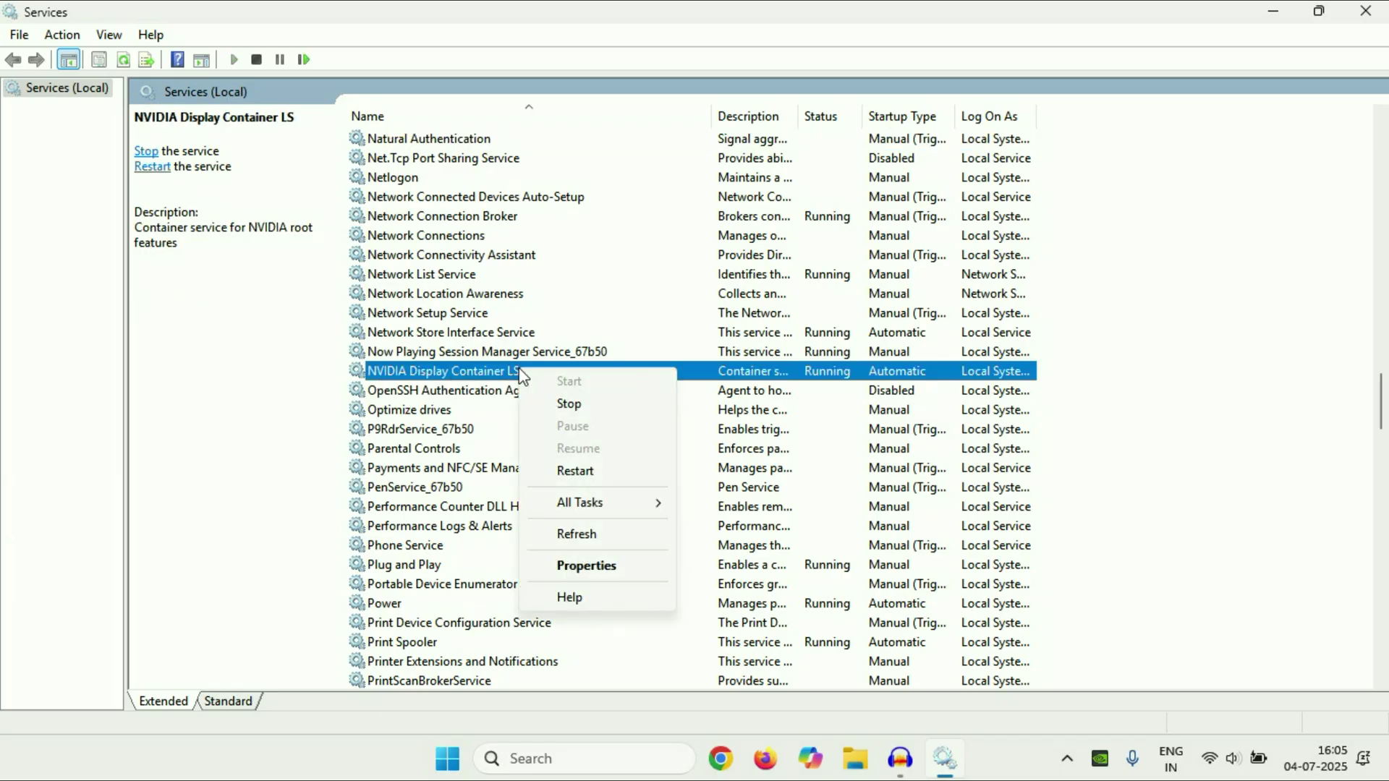
{"action": "left_click", "coordinate": [609, 567]}
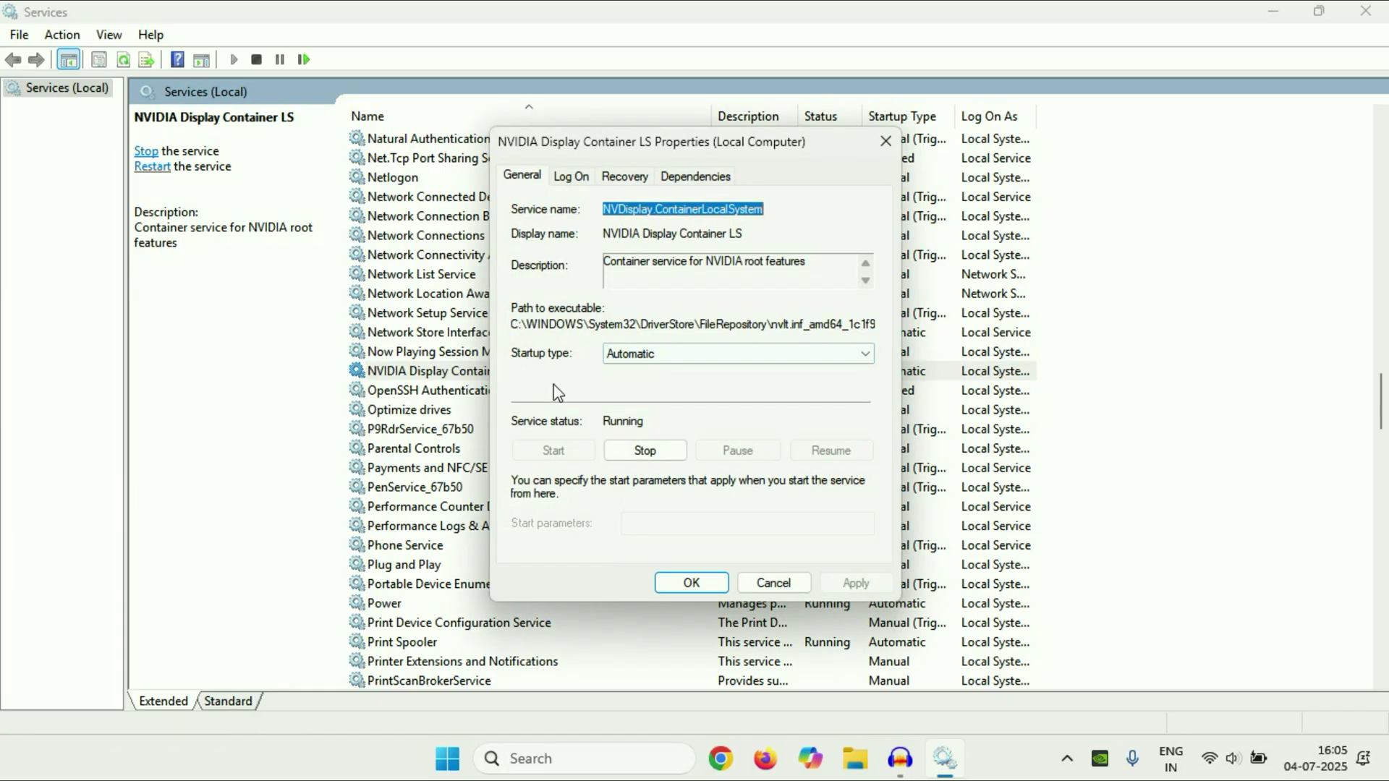
{"action": "left_click", "coordinate": [716, 356]}
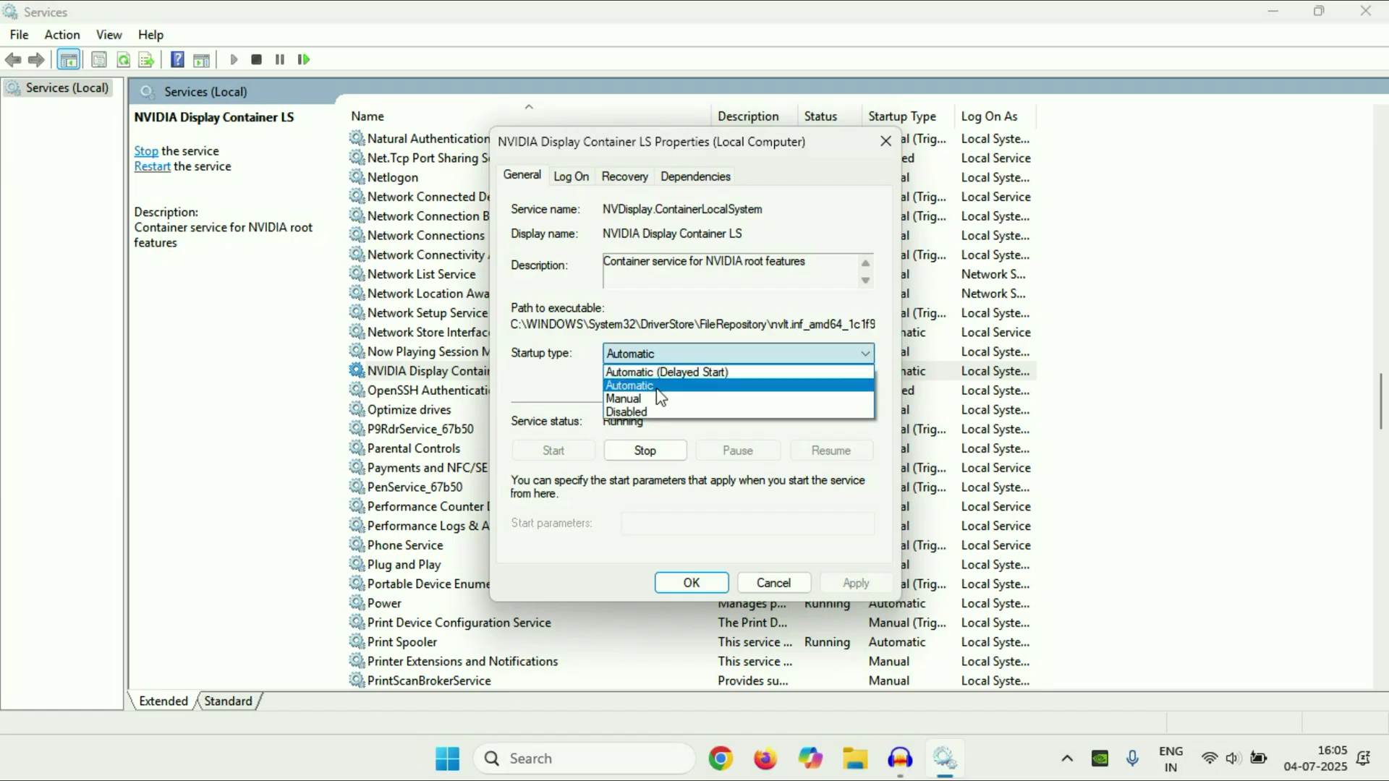
{"action": "left_click", "coordinate": [659, 385]}
{"action": "left_click", "coordinate": [857, 586]}
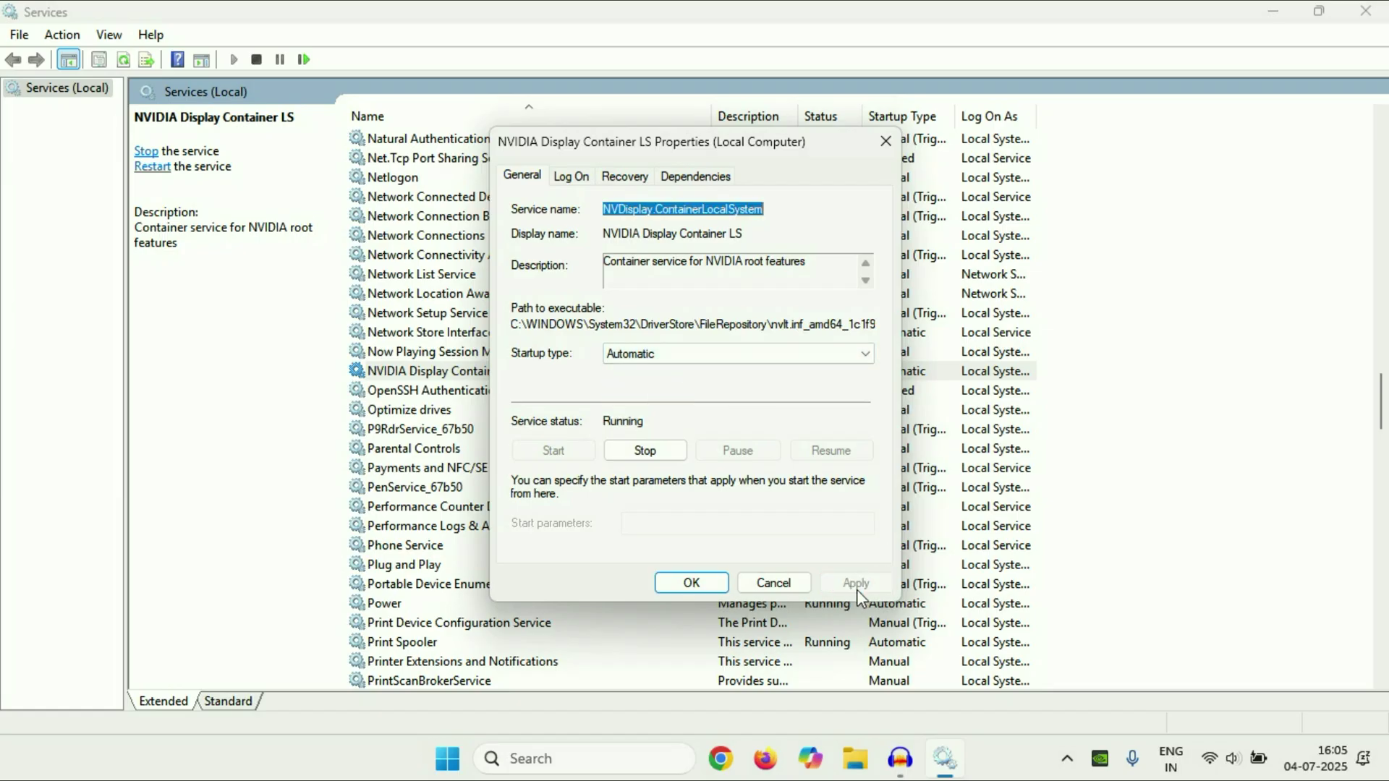
{"action": "left_click", "coordinate": [705, 587]}
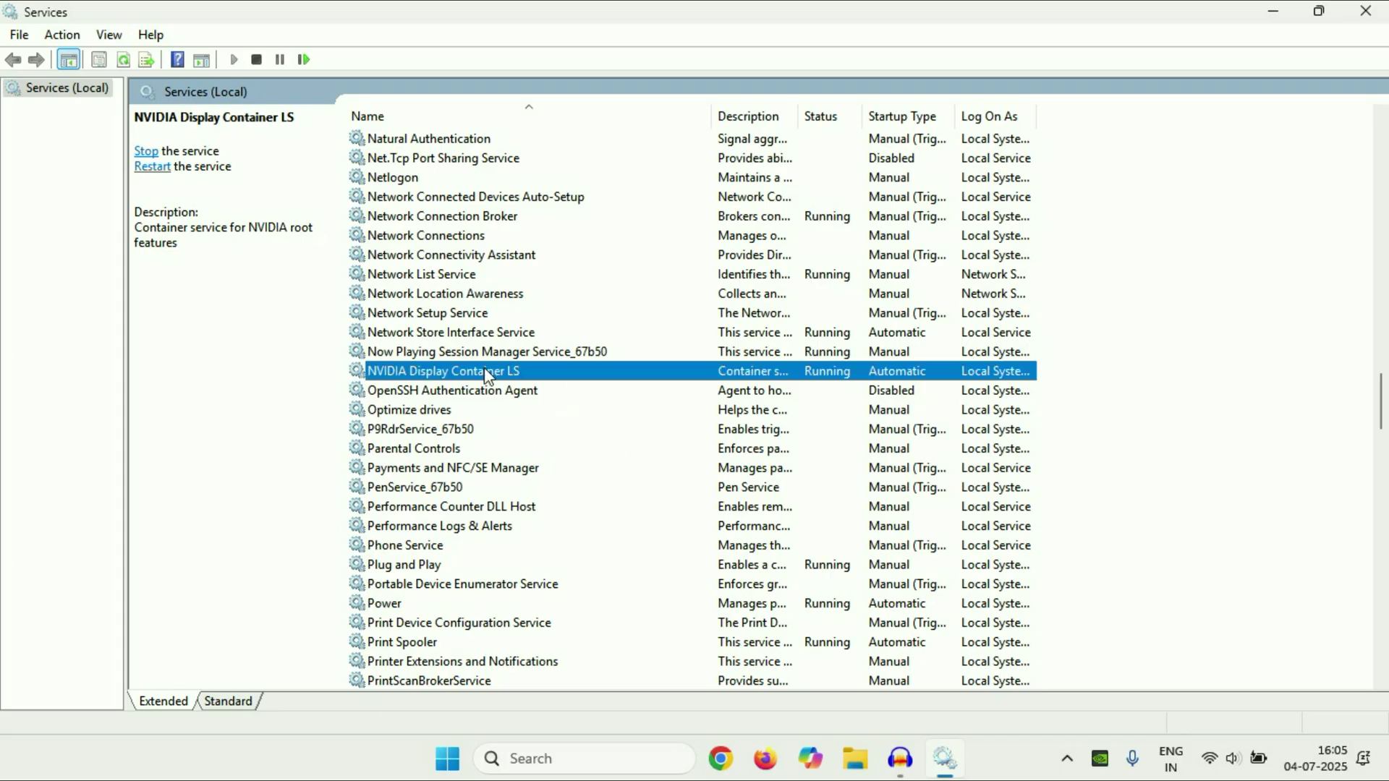
Restart the NVIDIA Display Container LS service and close Services.
{"action": "right_click", "coordinate": [550, 374]}
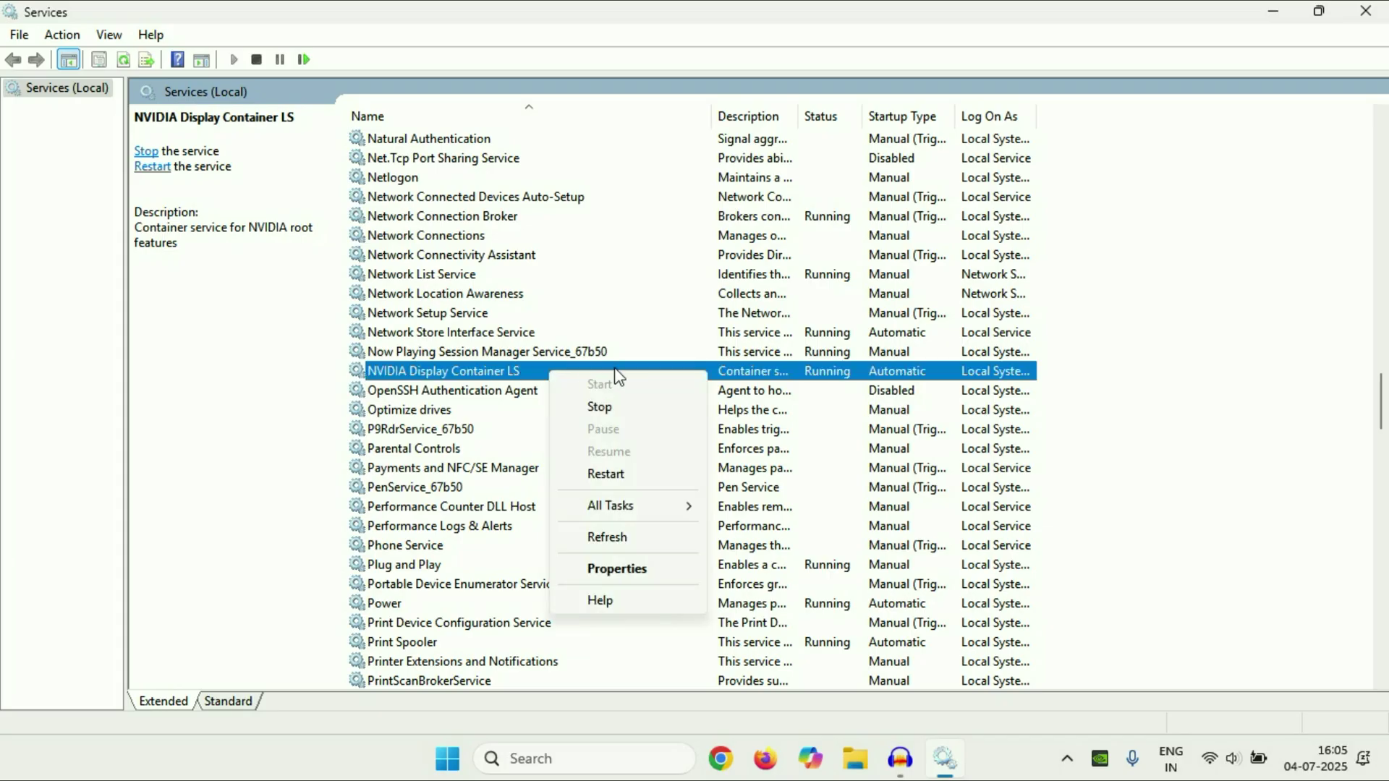
{"action": "left_click", "coordinate": [616, 479]}
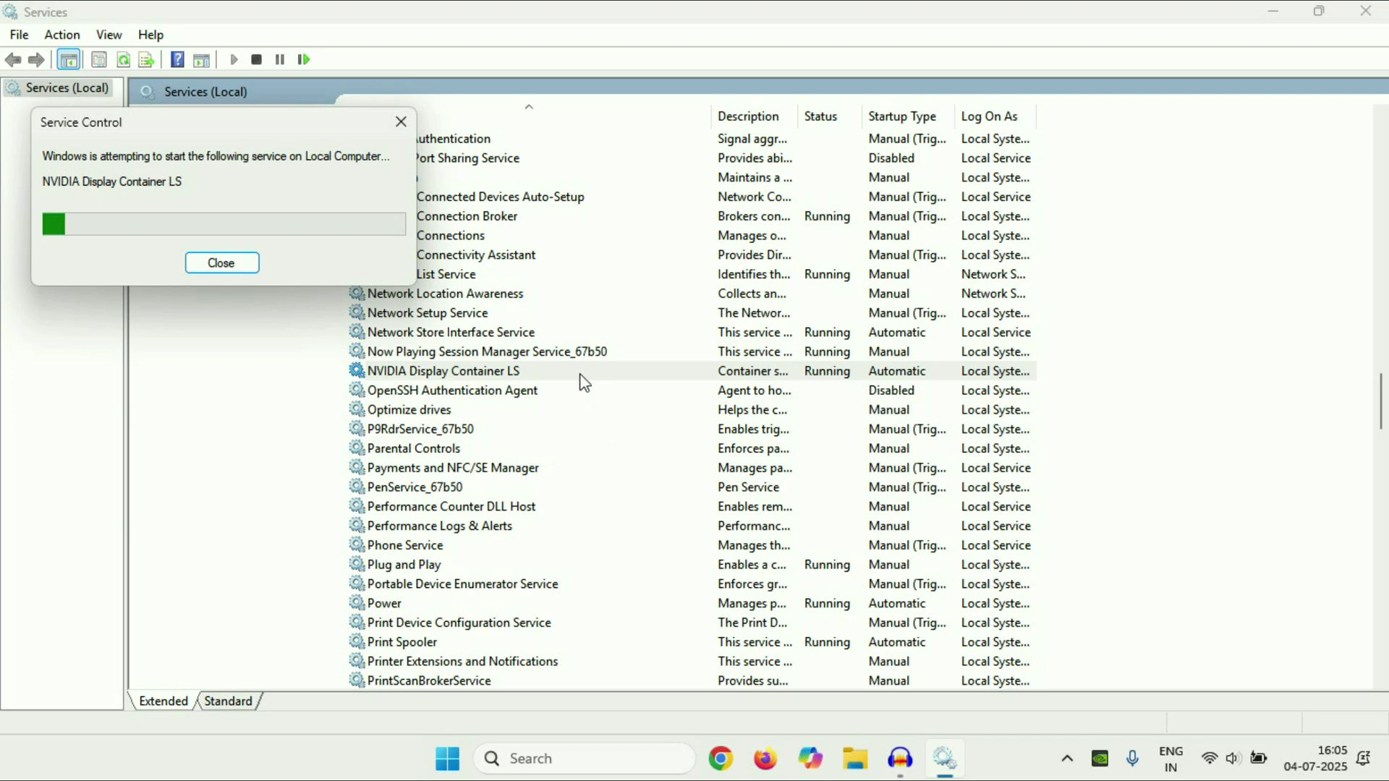
{"action": "left_click", "coordinate": [1366, 12]}
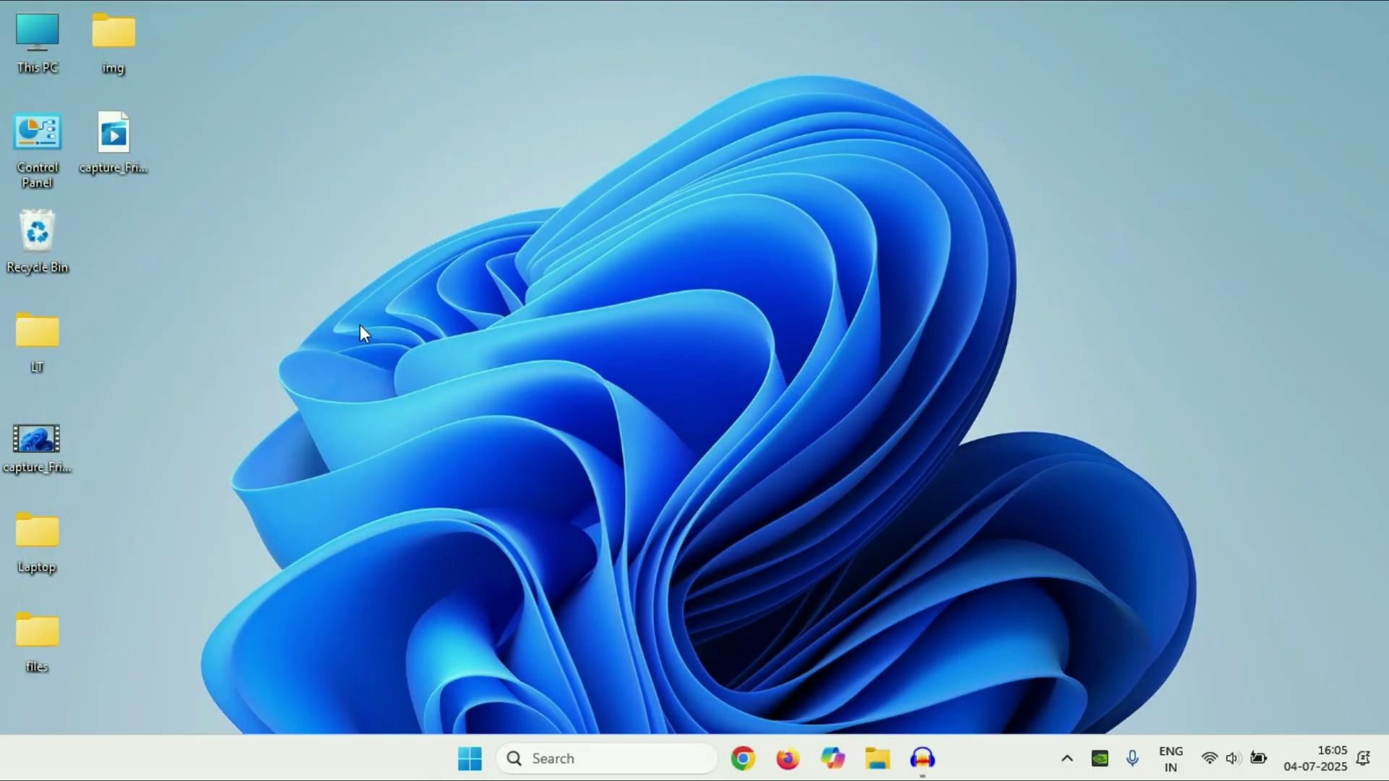
Search 'nv' and open App settings for the NVIDIA Control Panel result.
{"action": "left_click", "coordinate": [617, 758]}
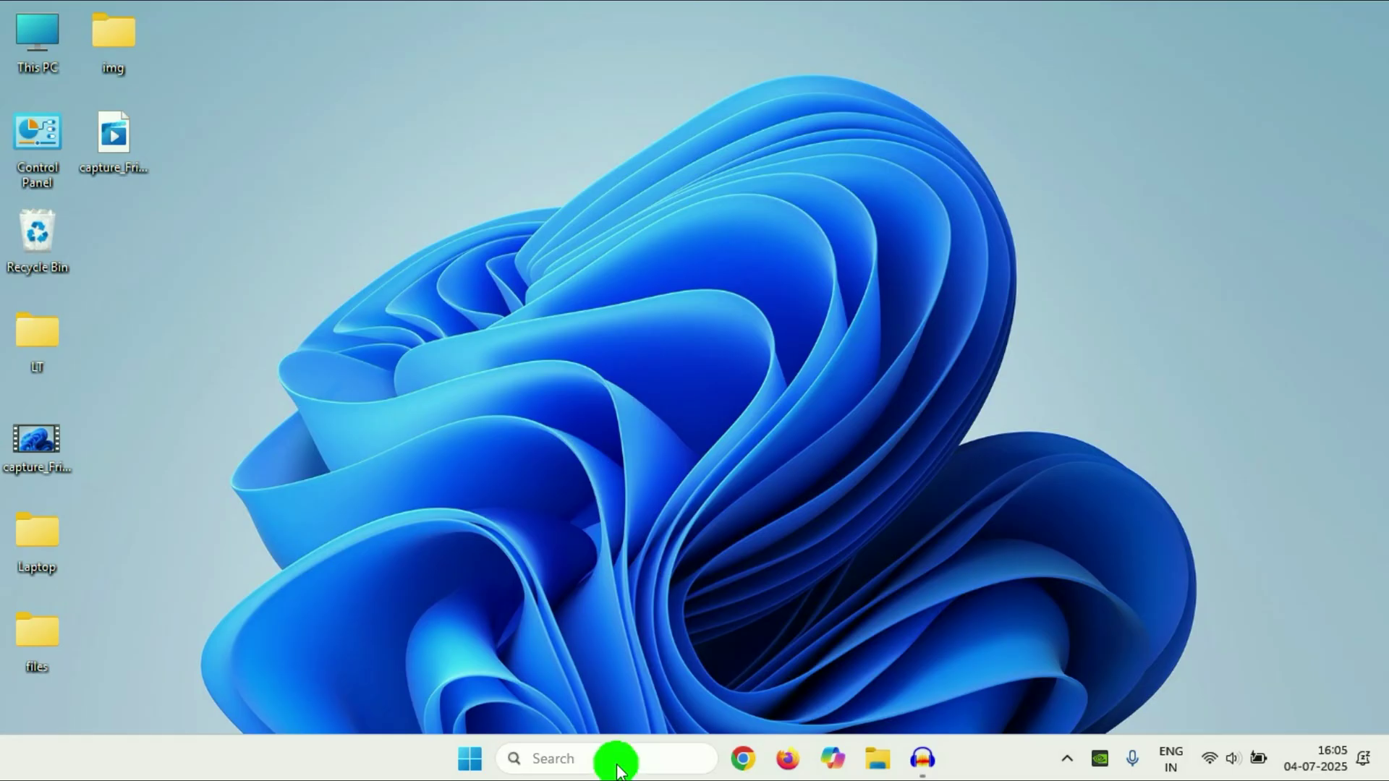
{"action": "type", "text": "nv"}
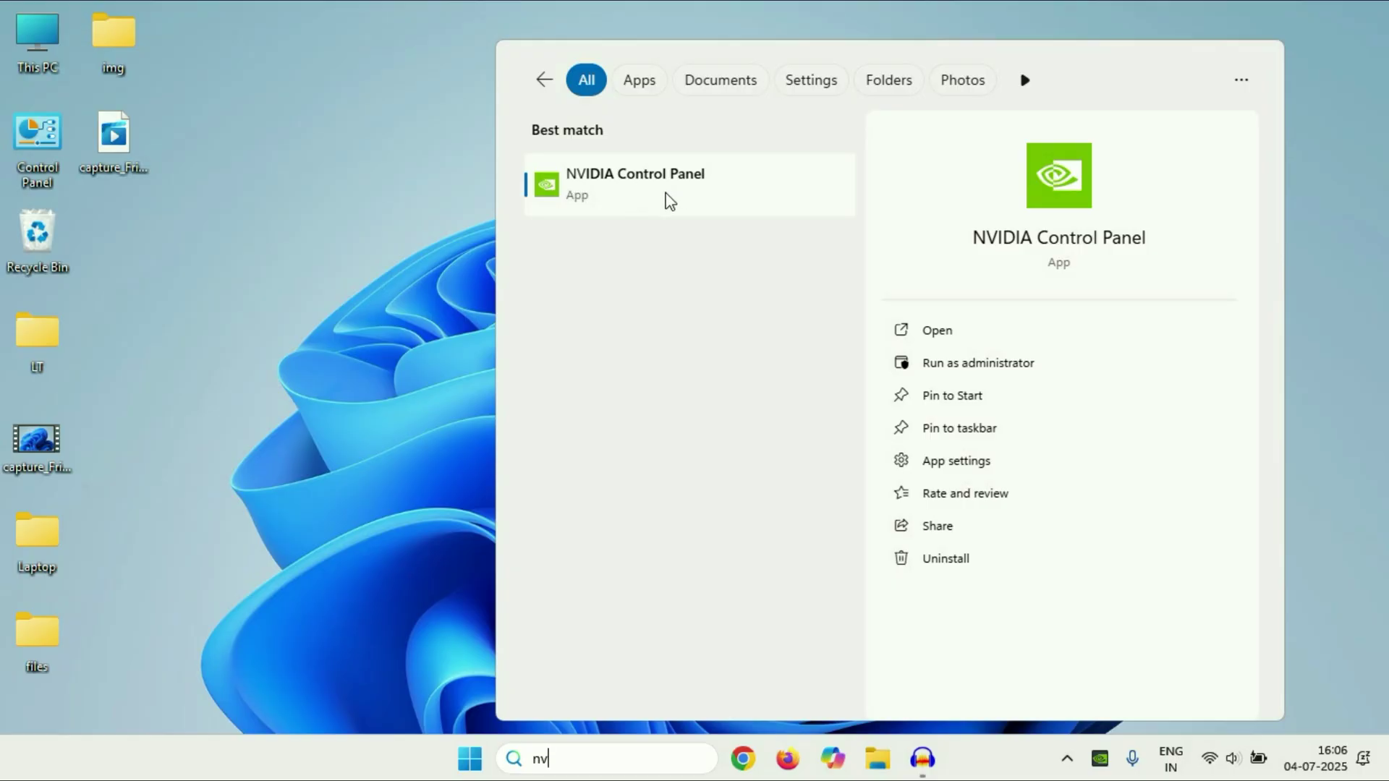
{"action": "right_click", "coordinate": [666, 200]}
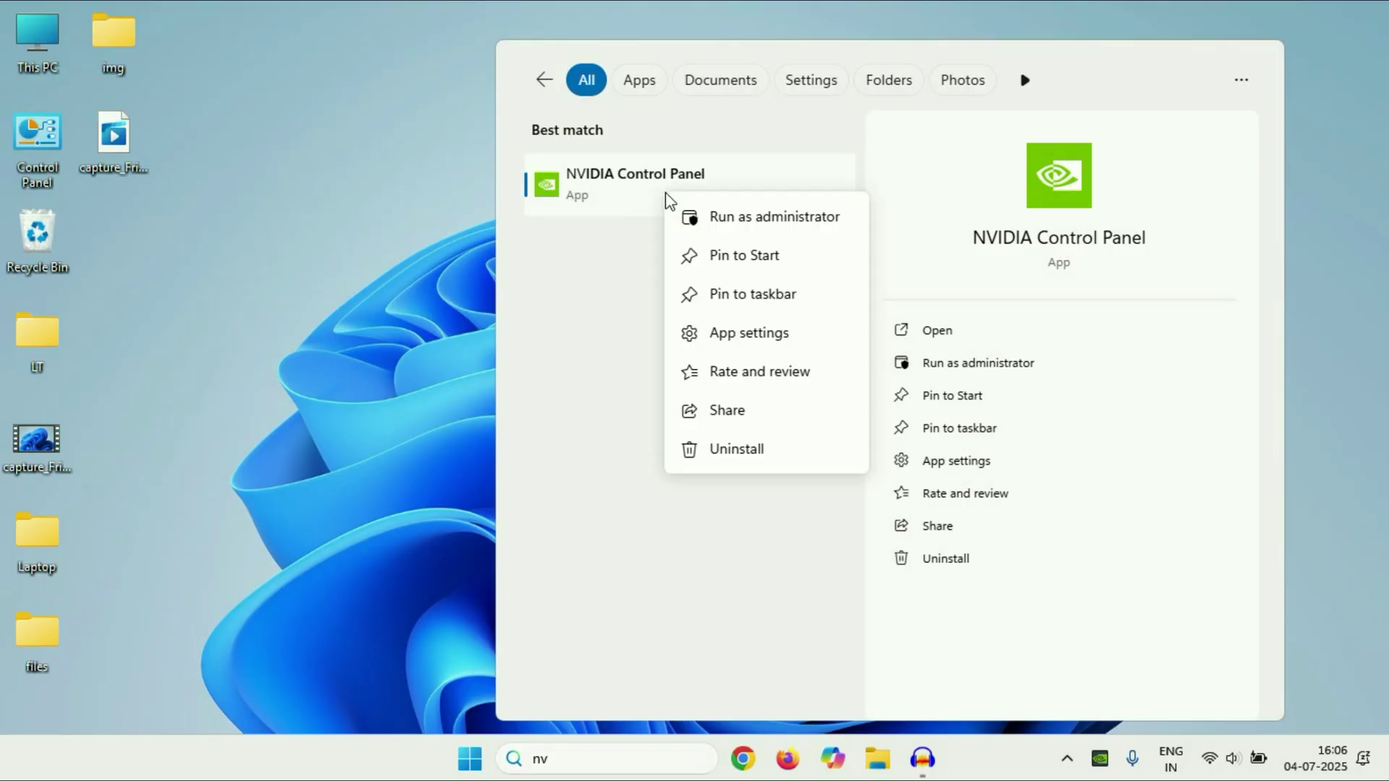
{"action": "left_click", "coordinate": [746, 340]}
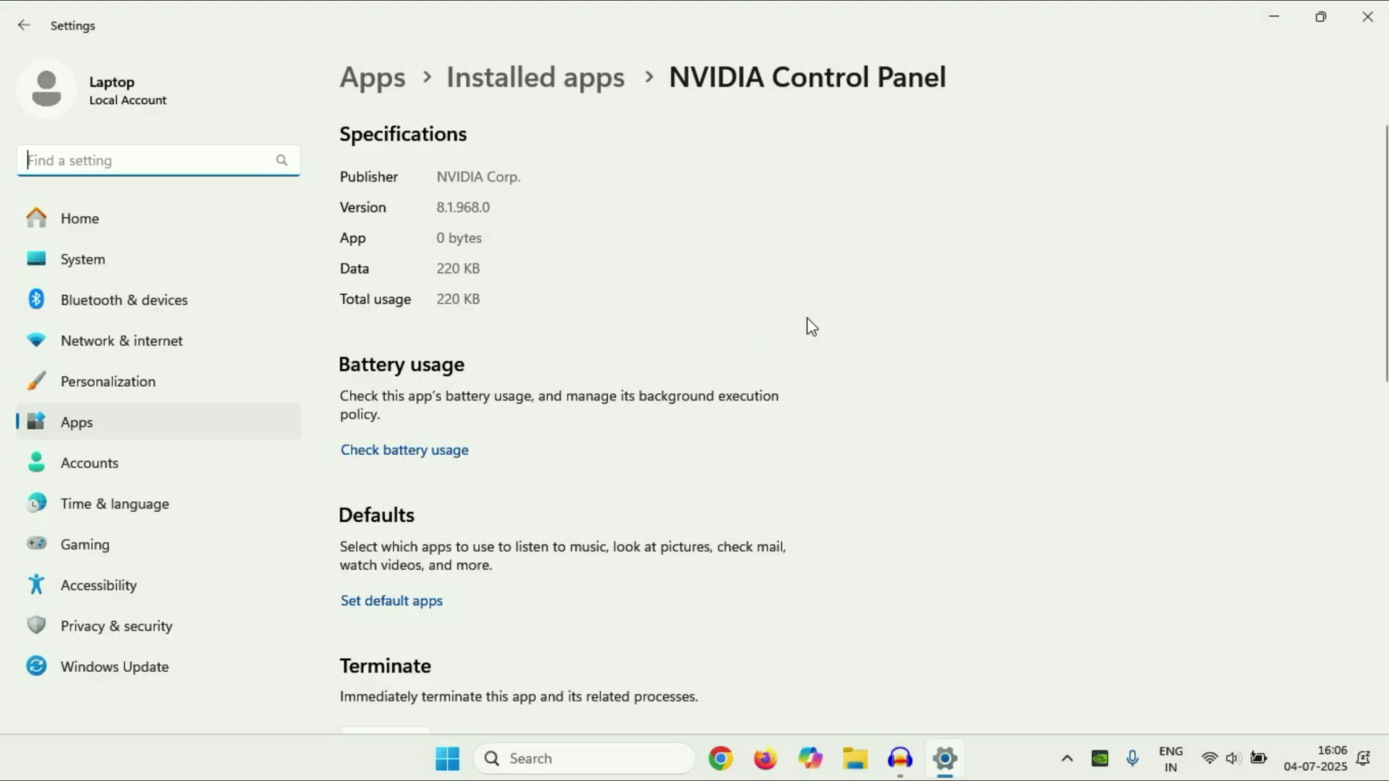
Terminate the NVIDIA Control Panel app, then repair it.
{"action": "scroll", "coordinate": [969, 308], "scroll_direction": "down", "scroll_amount": 3}
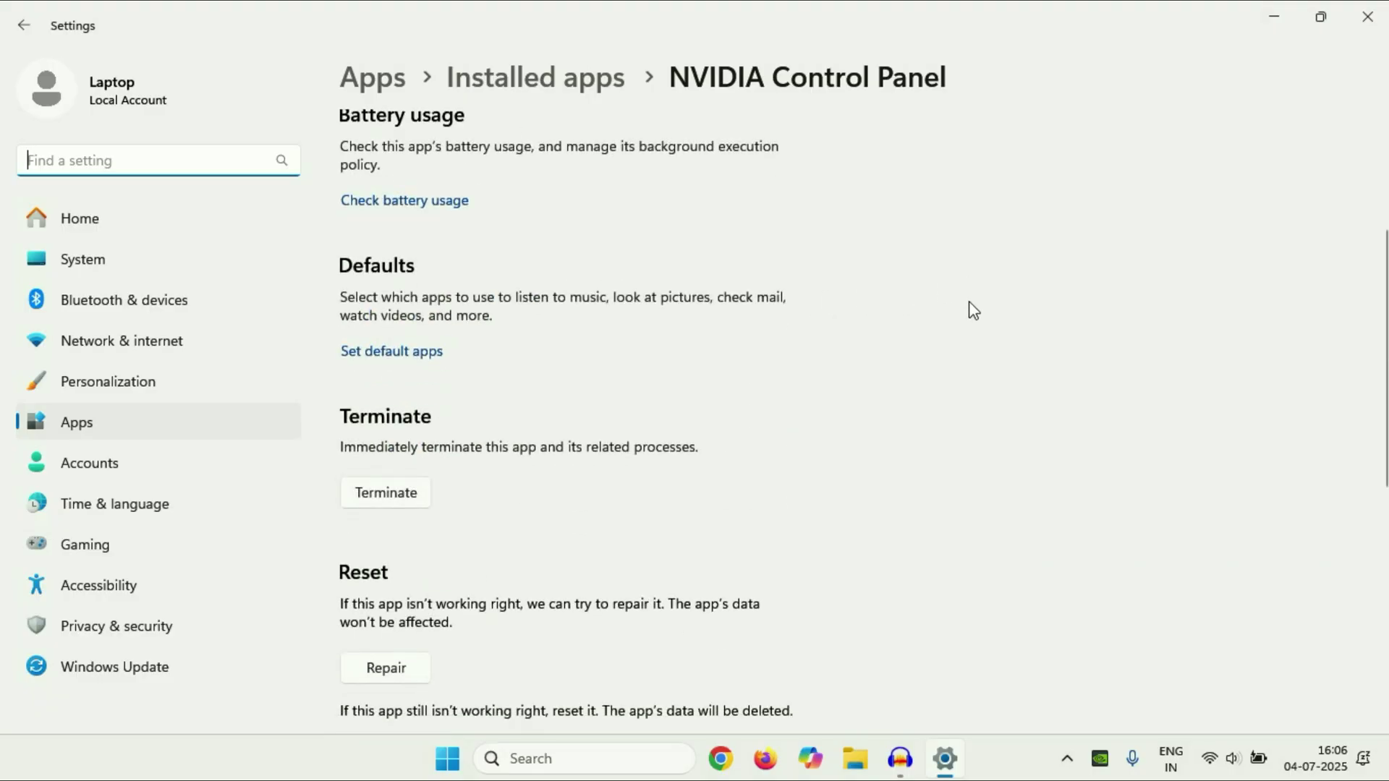
{"action": "scroll", "coordinate": [974, 310], "scroll_direction": "down", "scroll_amount": 3}
{"action": "scroll", "coordinate": [974, 309], "scroll_direction": "up", "scroll_amount": 3}
{"action": "left_click", "coordinate": [385, 500]}
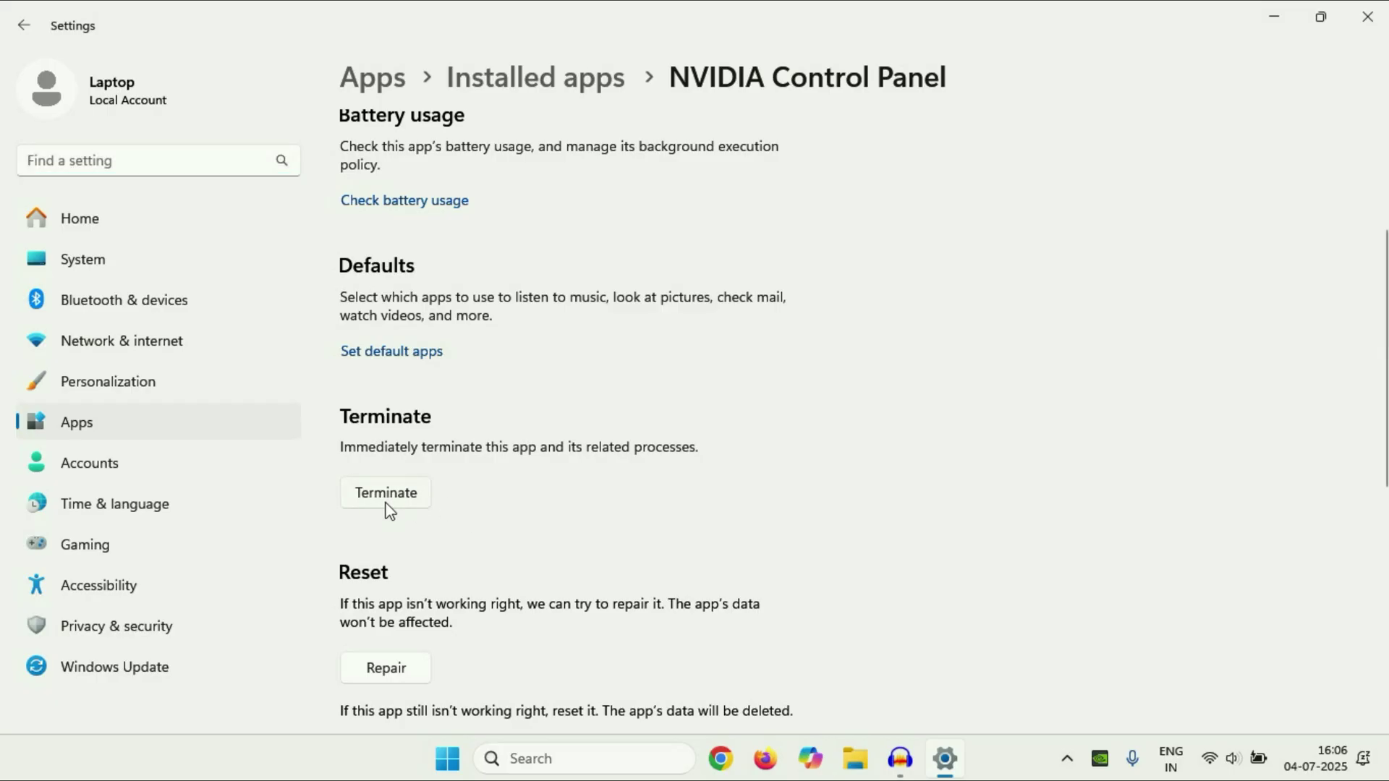
{"action": "scroll", "coordinate": [910, 434], "scroll_direction": "down", "scroll_amount": 3}
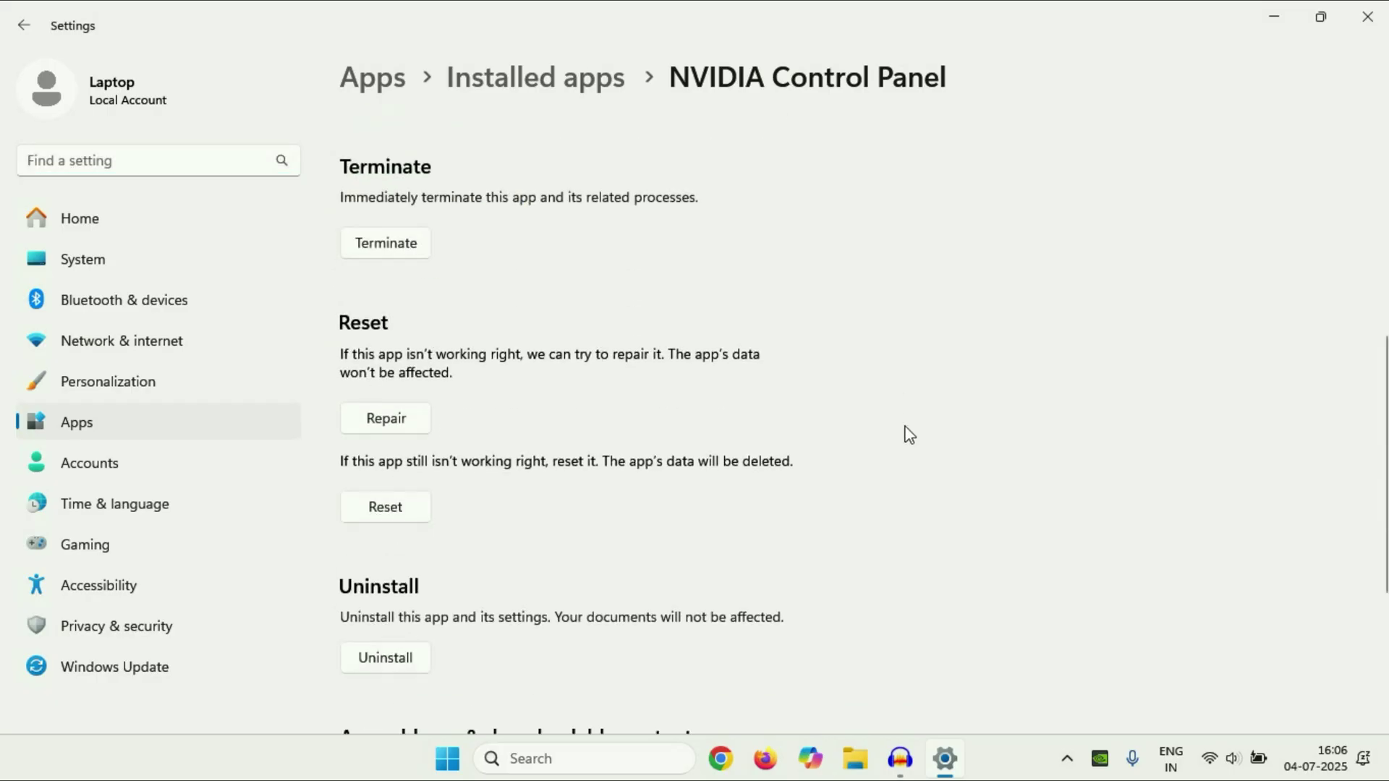
{"action": "left_click", "coordinate": [416, 432]}
Reset the NVIDIA Control Panel app with confirmation and close Settings.
{"action": "left_click", "coordinate": [400, 512]}
{"action": "left_click", "coordinate": [485, 458]}
{"action": "left_click", "coordinate": [1368, 16]}
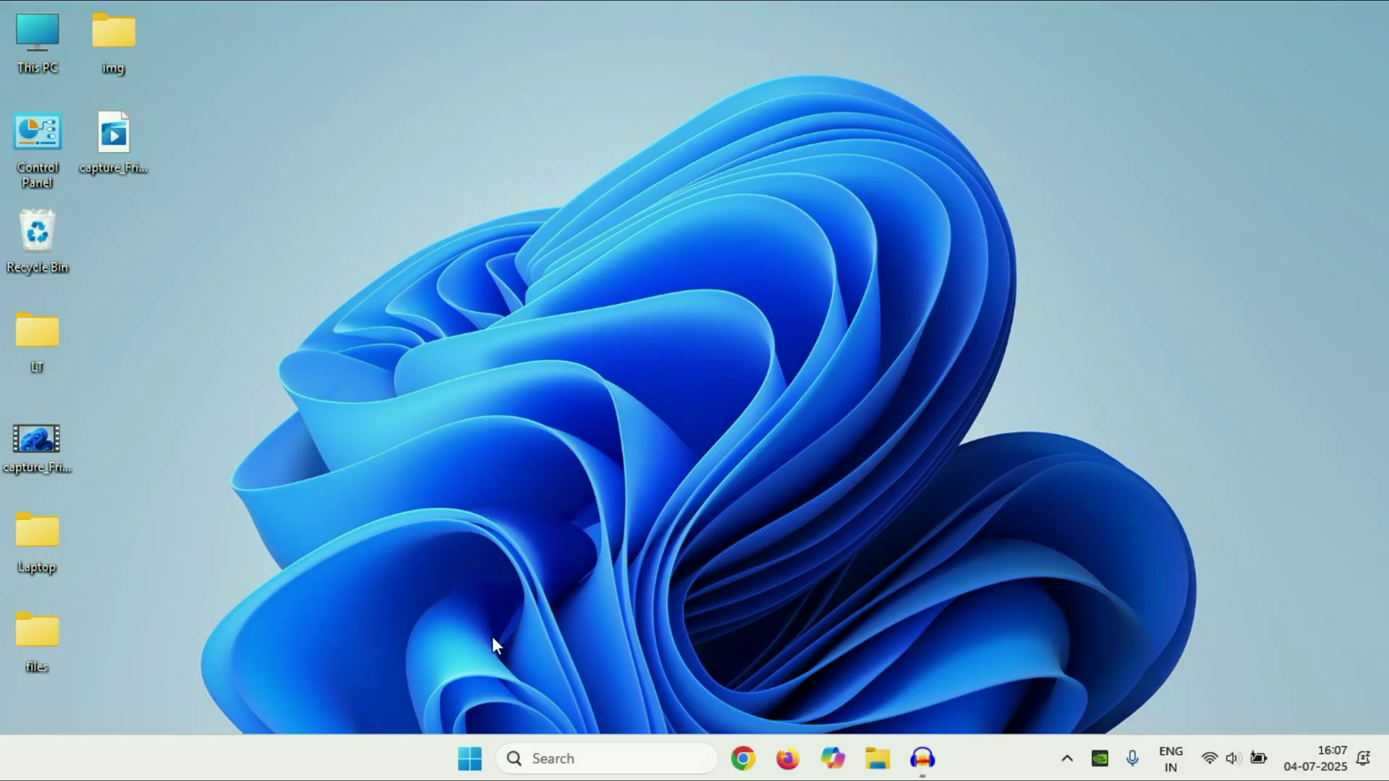
Open Device Manager and expand Display adapters to the NVIDIA GeForce MX110.
{"action": "right_click", "coordinate": [470, 758]}
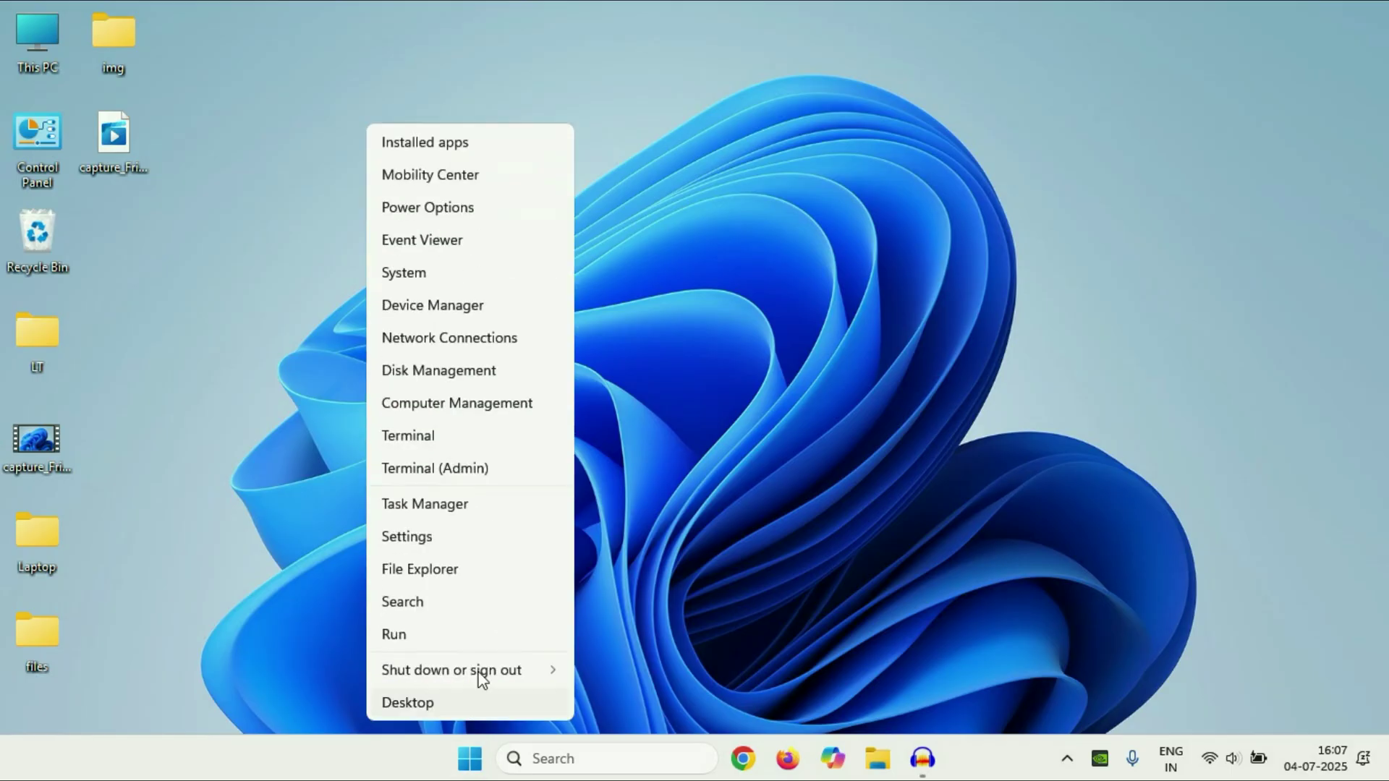
{"action": "left_click", "coordinate": [498, 303]}
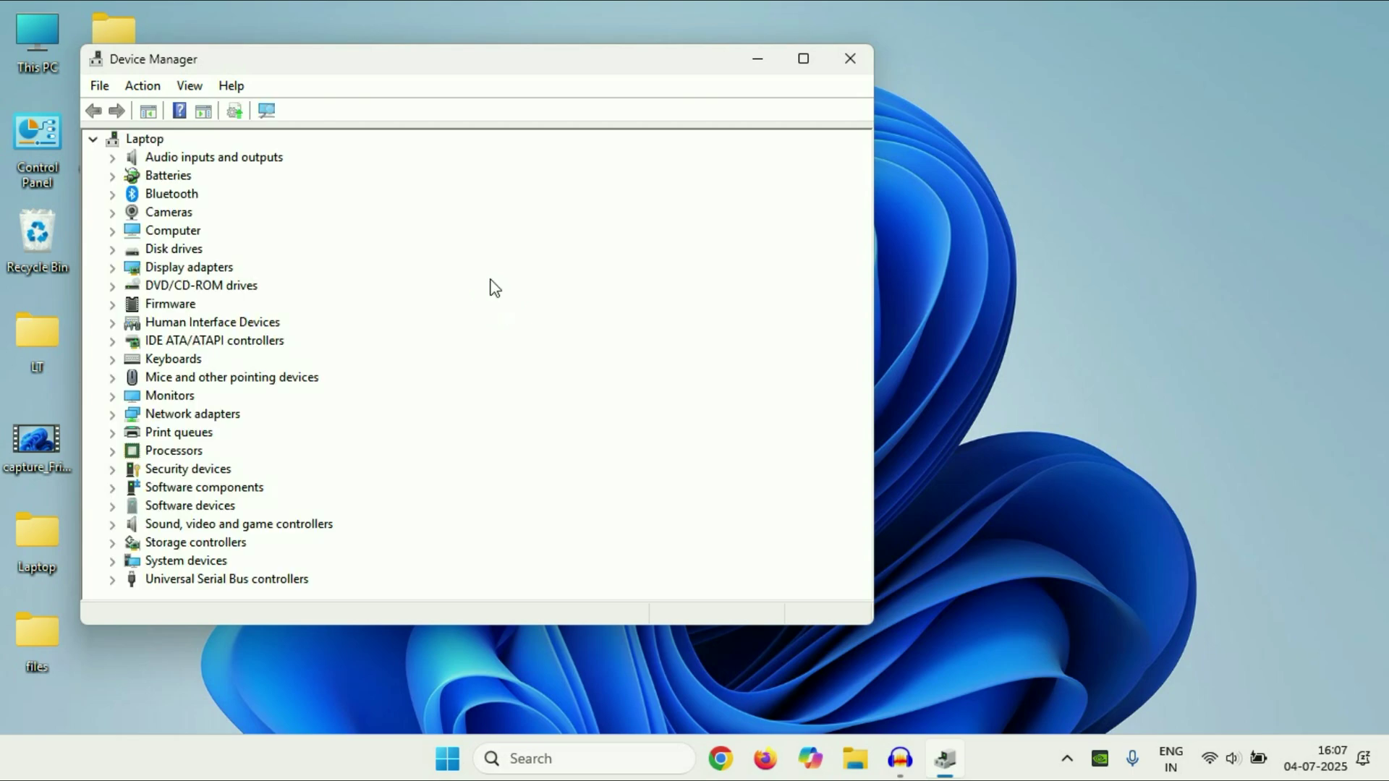
{"action": "left_click", "coordinate": [113, 268]}
{"action": "left_click", "coordinate": [263, 310]}
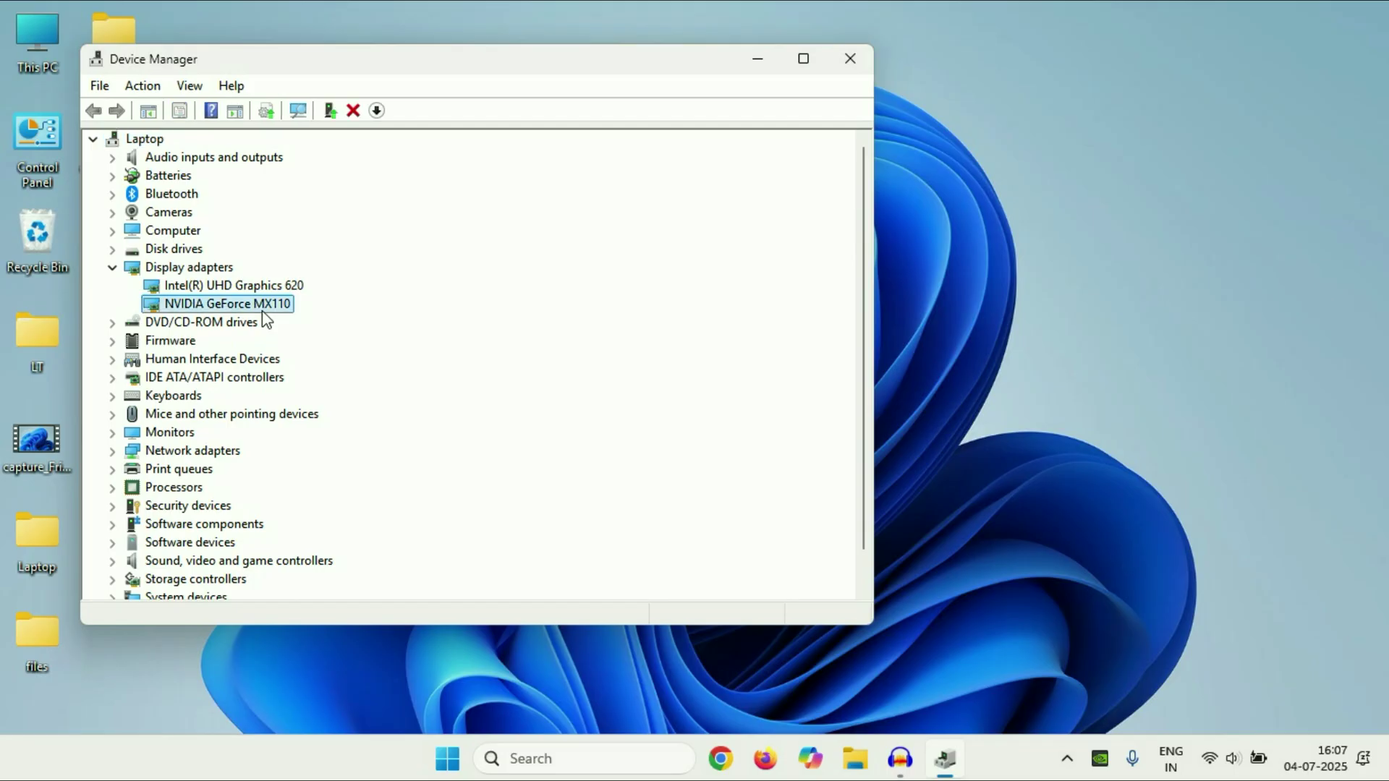
Search automatically for a newer MX110 driver, then close Device Manager.
{"action": "right_click", "coordinate": [264, 307]}
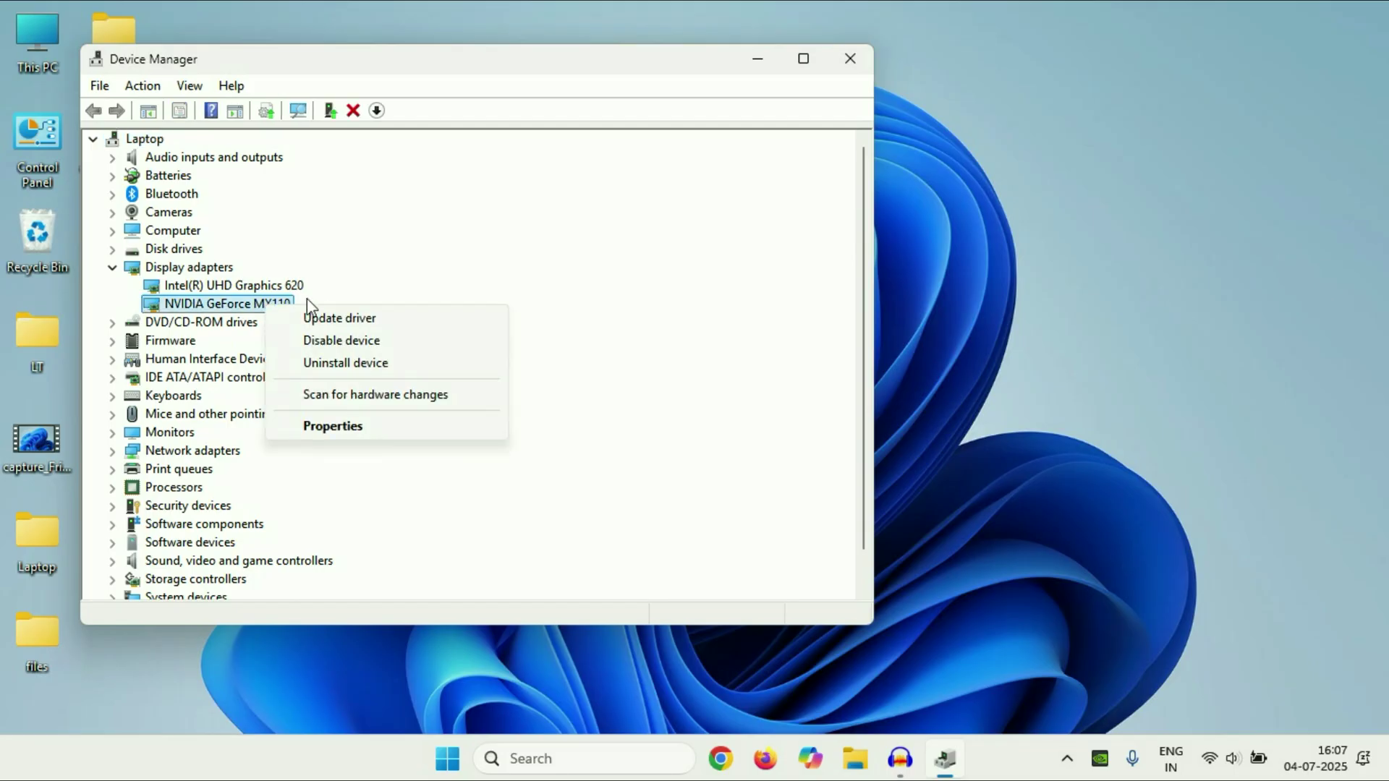
{"action": "left_click", "coordinate": [359, 323]}
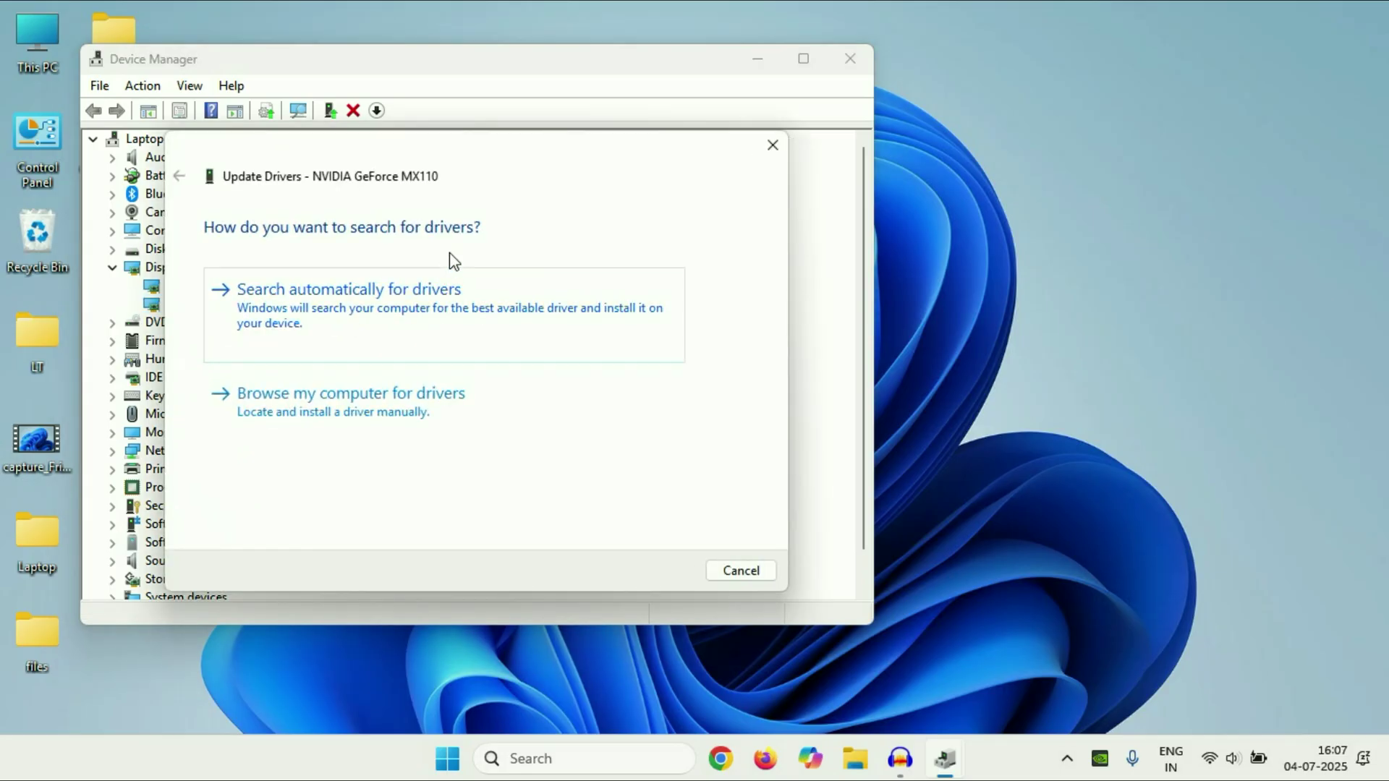
{"action": "left_click", "coordinate": [381, 319]}
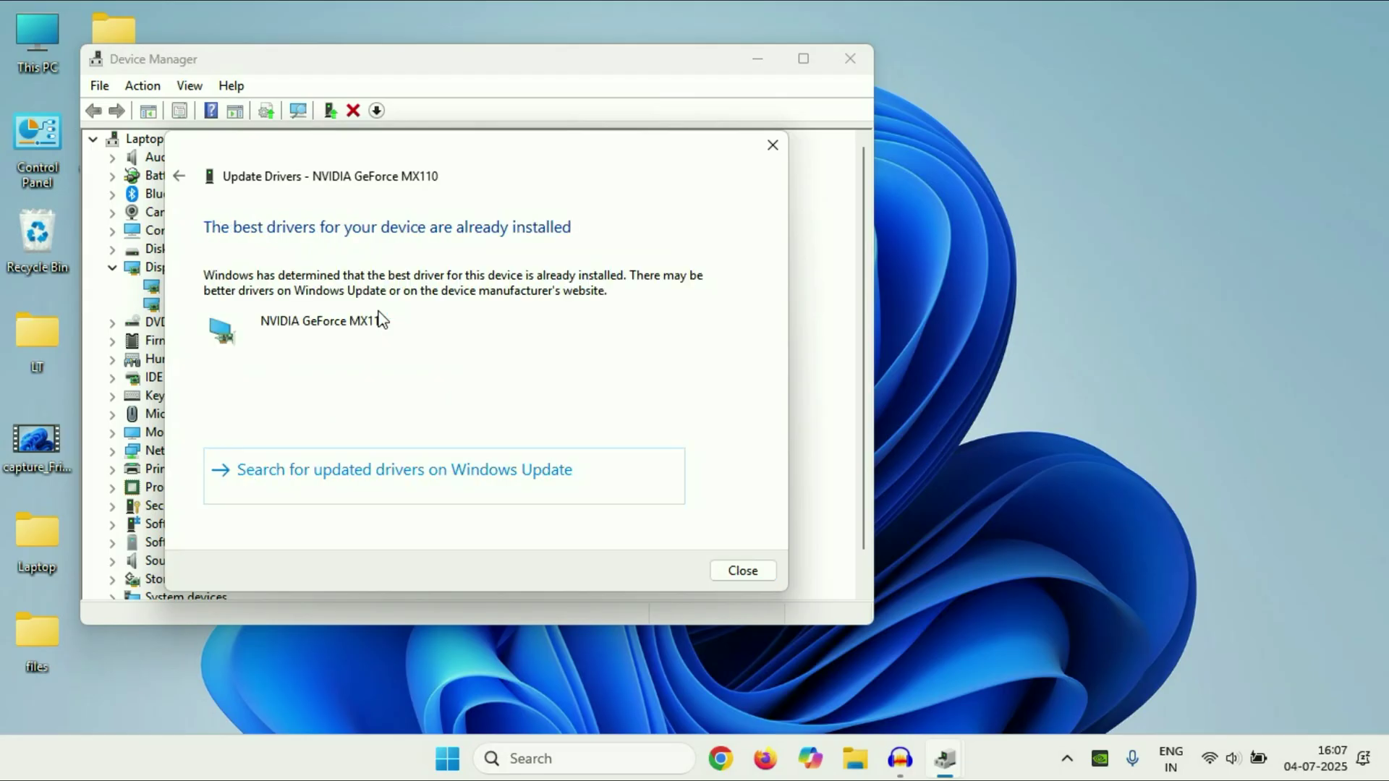
{"action": "left_click", "coordinate": [749, 576]}
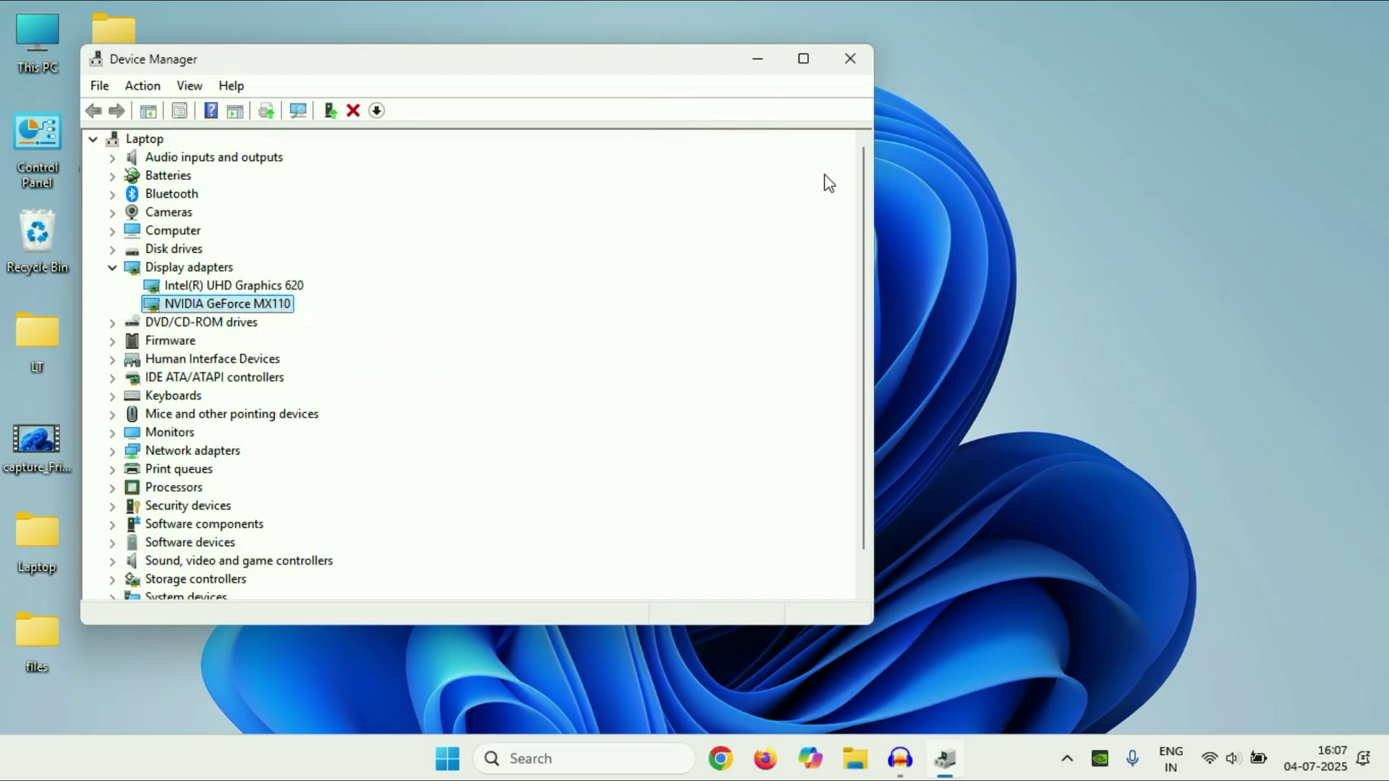
{"action": "left_click", "coordinate": [850, 59]}
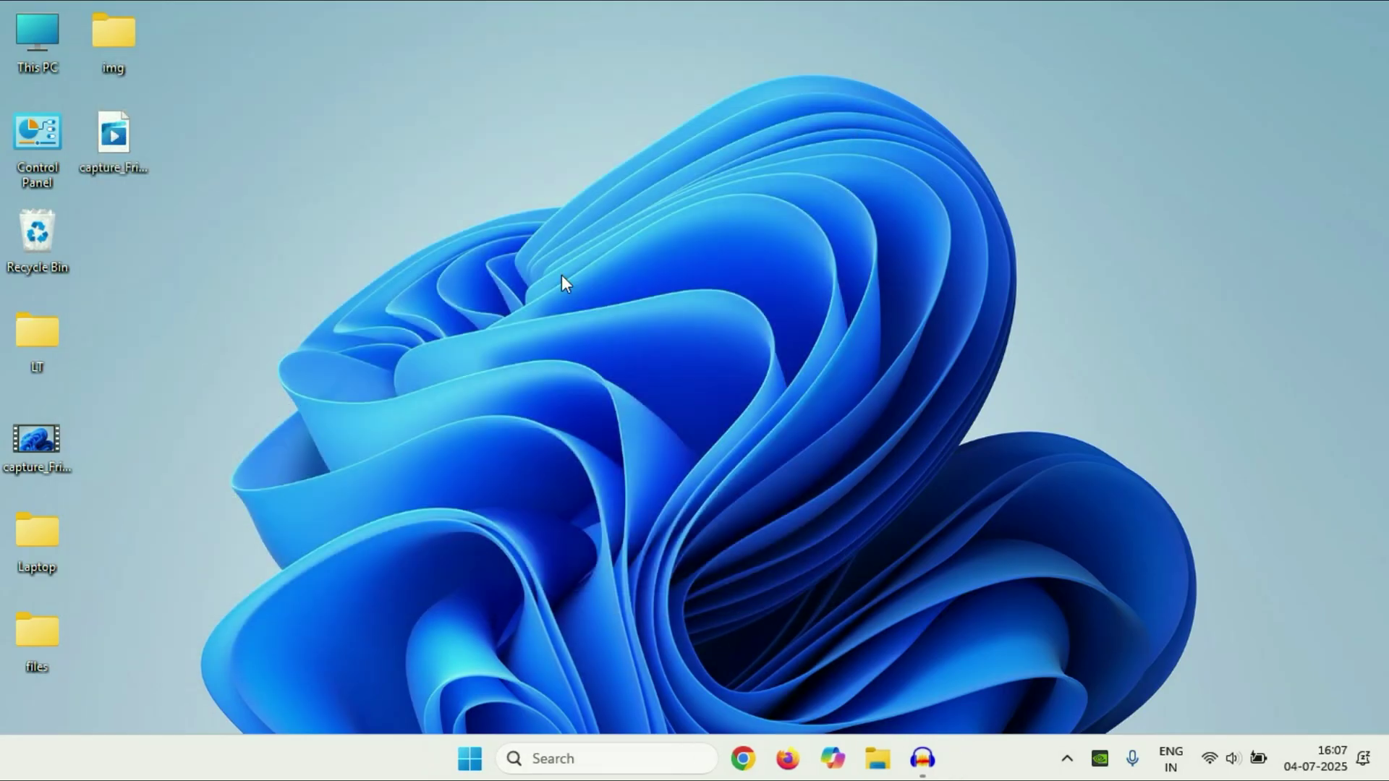